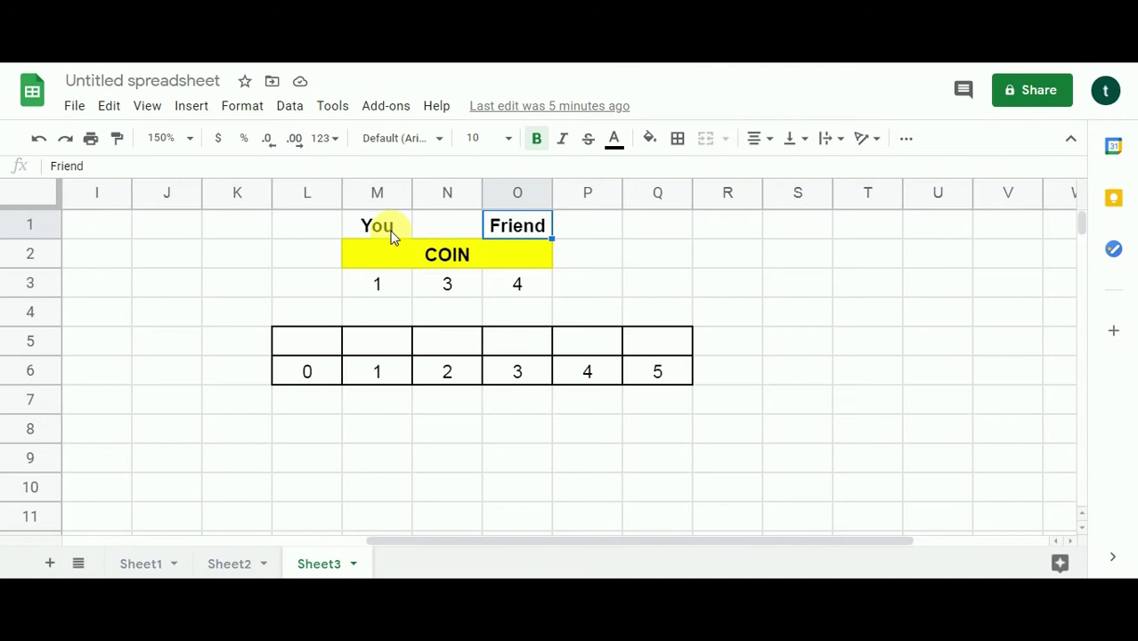
Step: Examine the You and Friend player labels, the coin values in M3:O3 and the empty winner table in L5:Q6
click(392, 234)
click(526, 228)
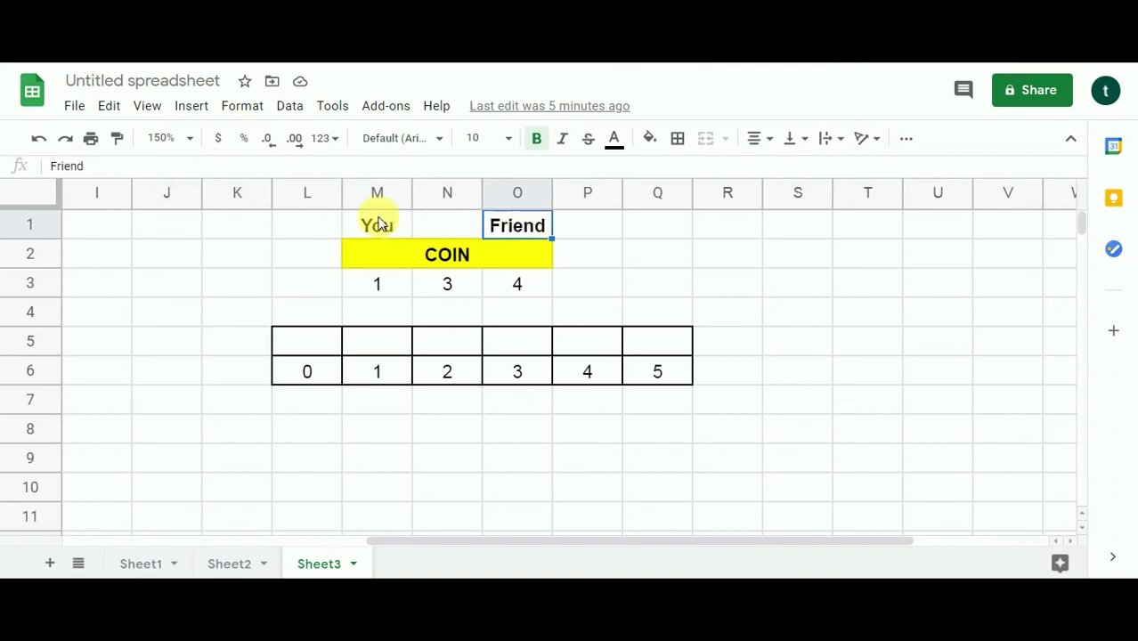
click(377, 223)
click(510, 224)
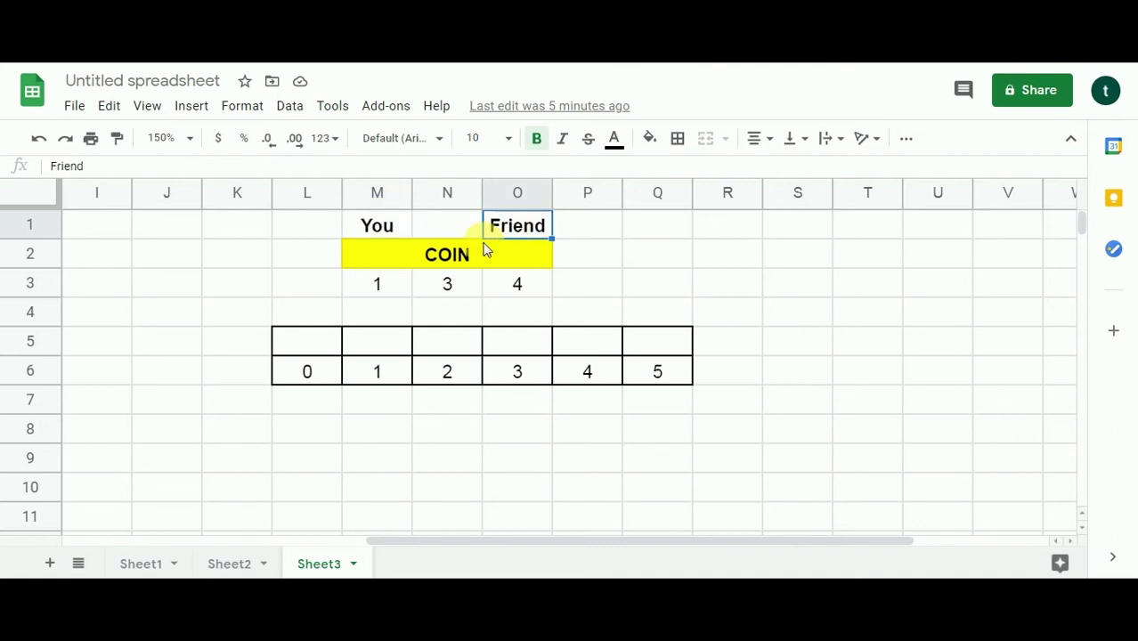
click(316, 344)
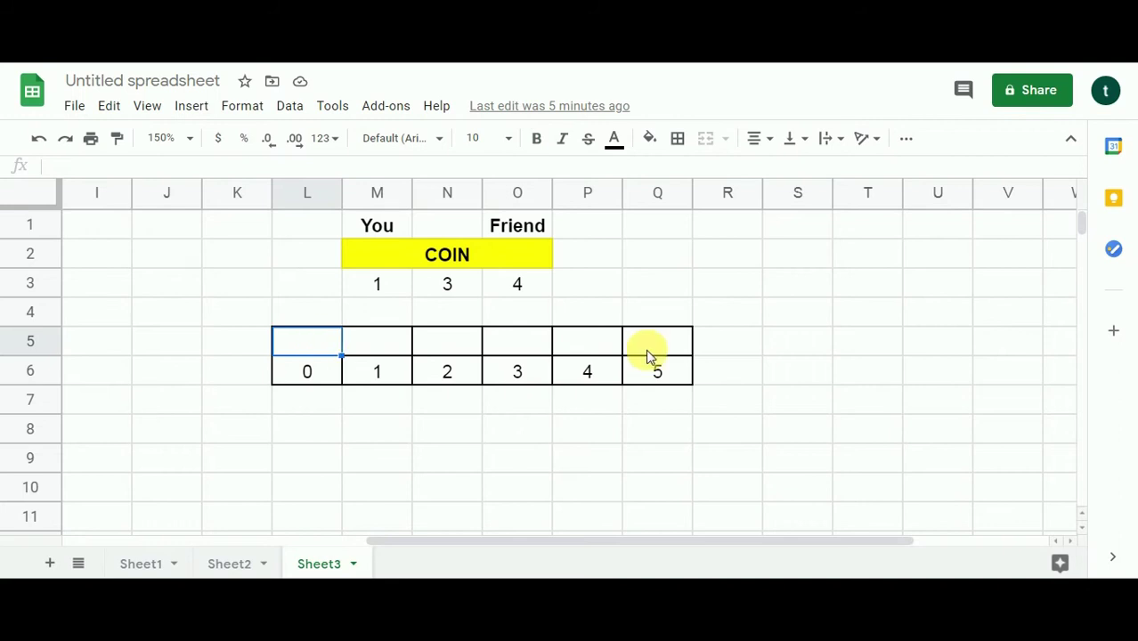
click(363, 287)
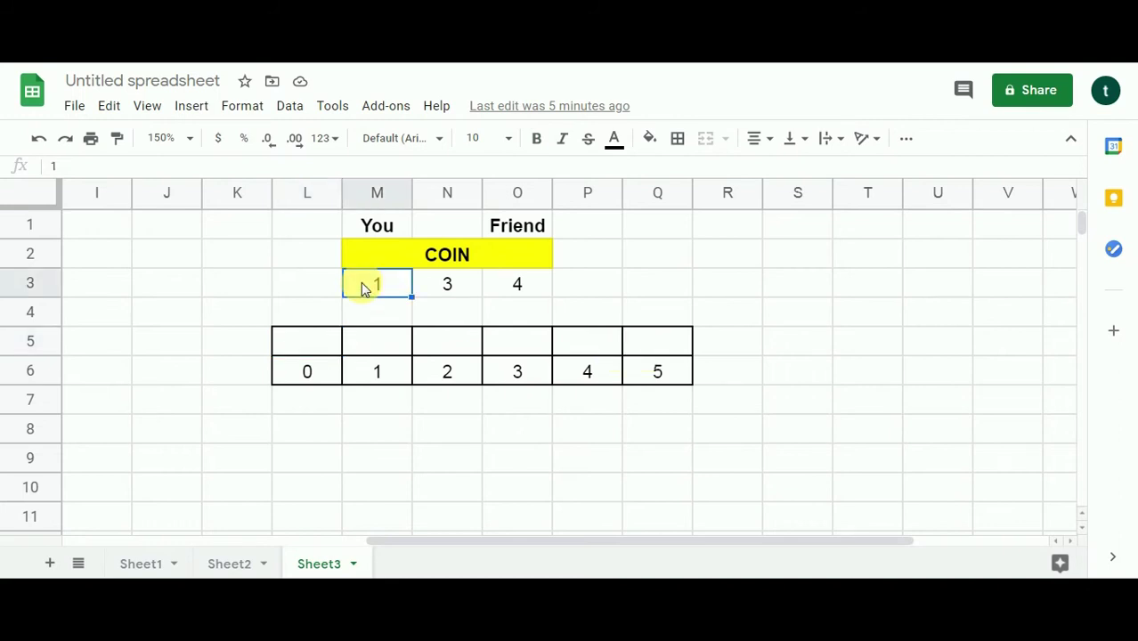
click(440, 283)
click(503, 290)
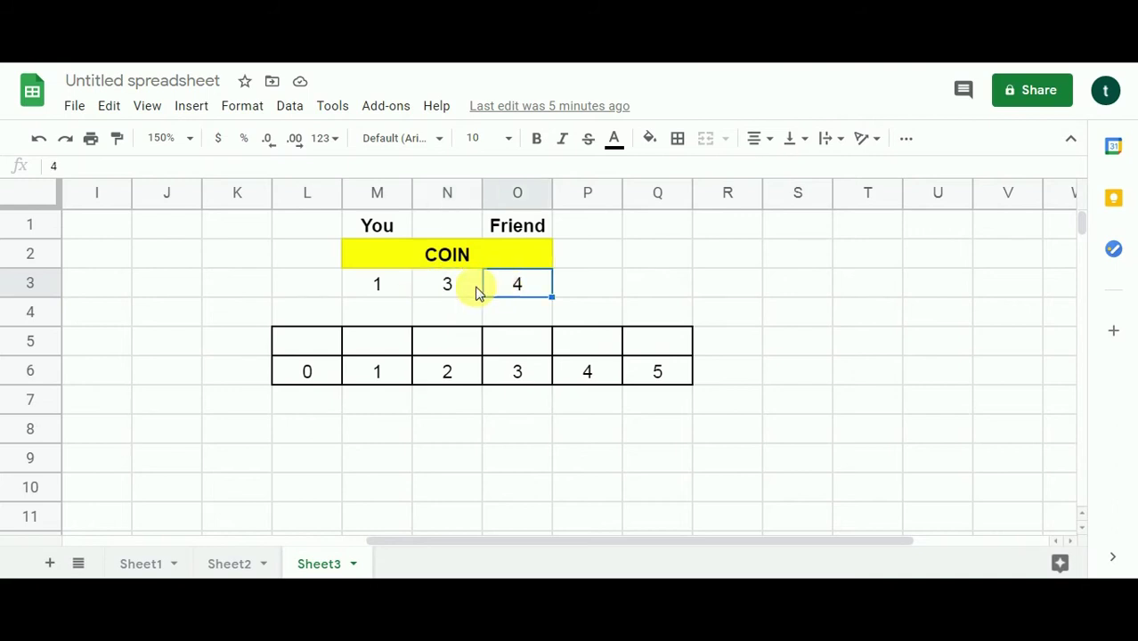
click(402, 293)
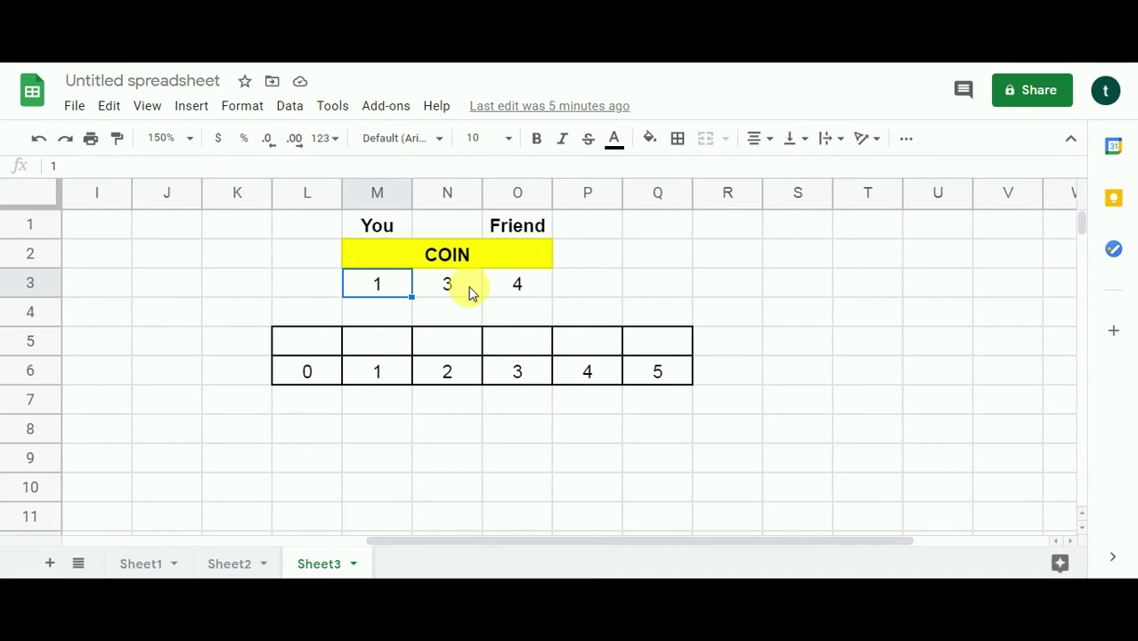
click(390, 336)
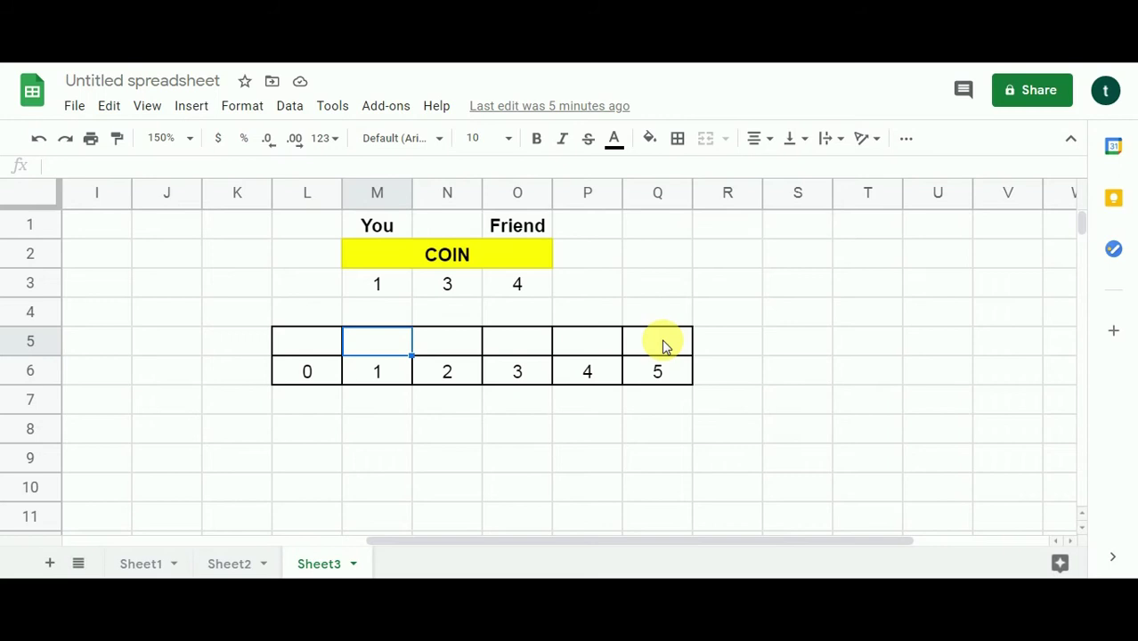
click(638, 374)
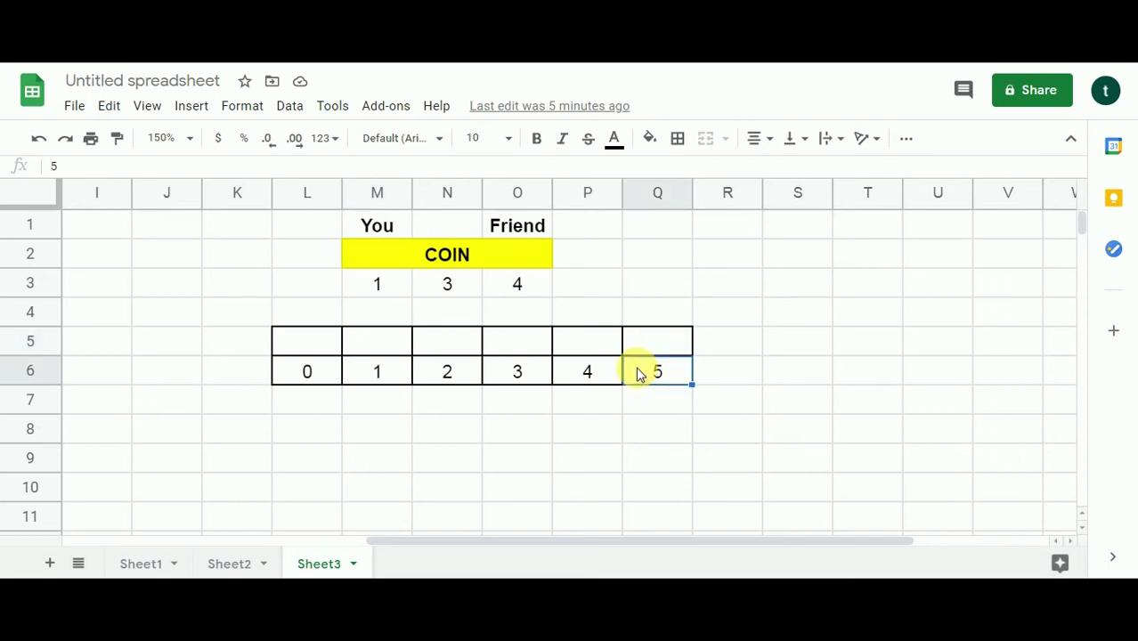
Step: Enter Friend as the winner for 0 coins in cell L5
click(305, 349)
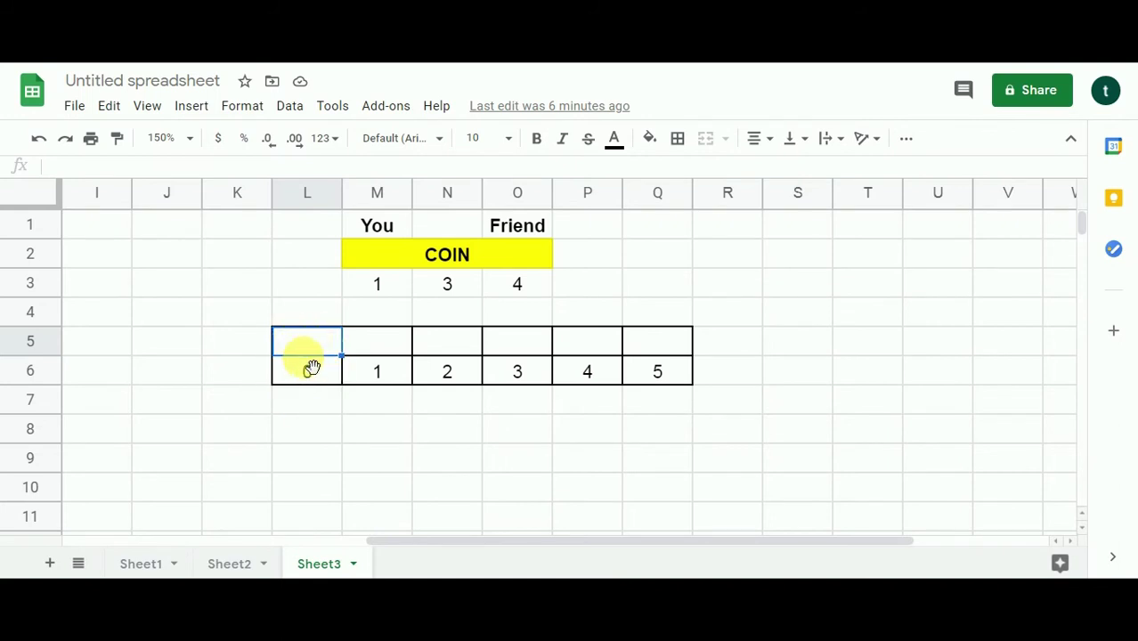
click(325, 339)
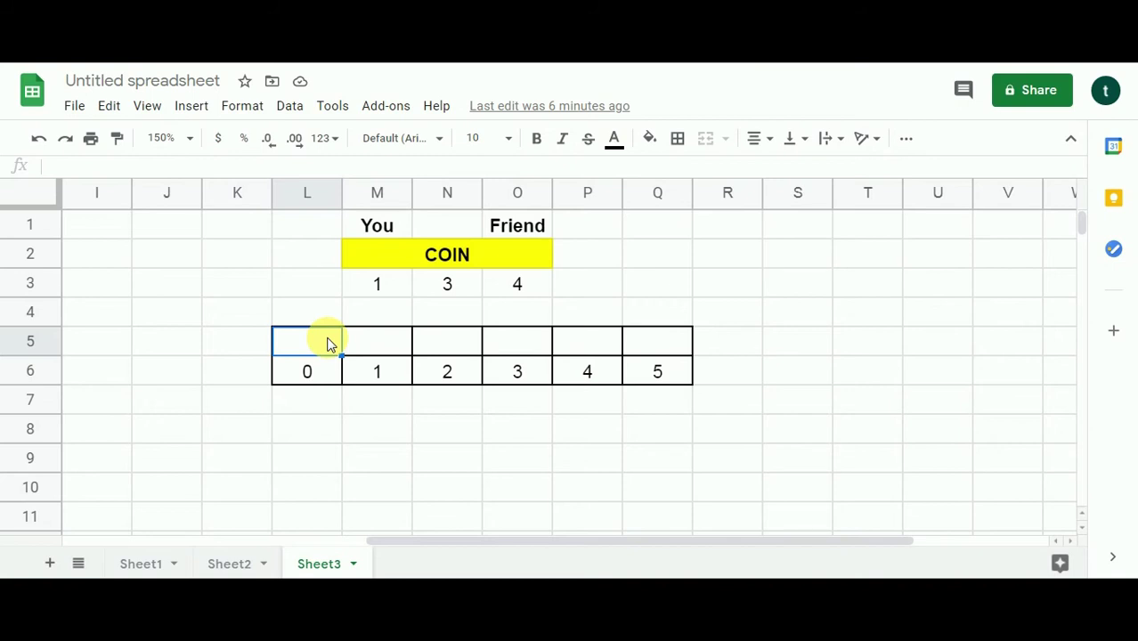
text(Friend)
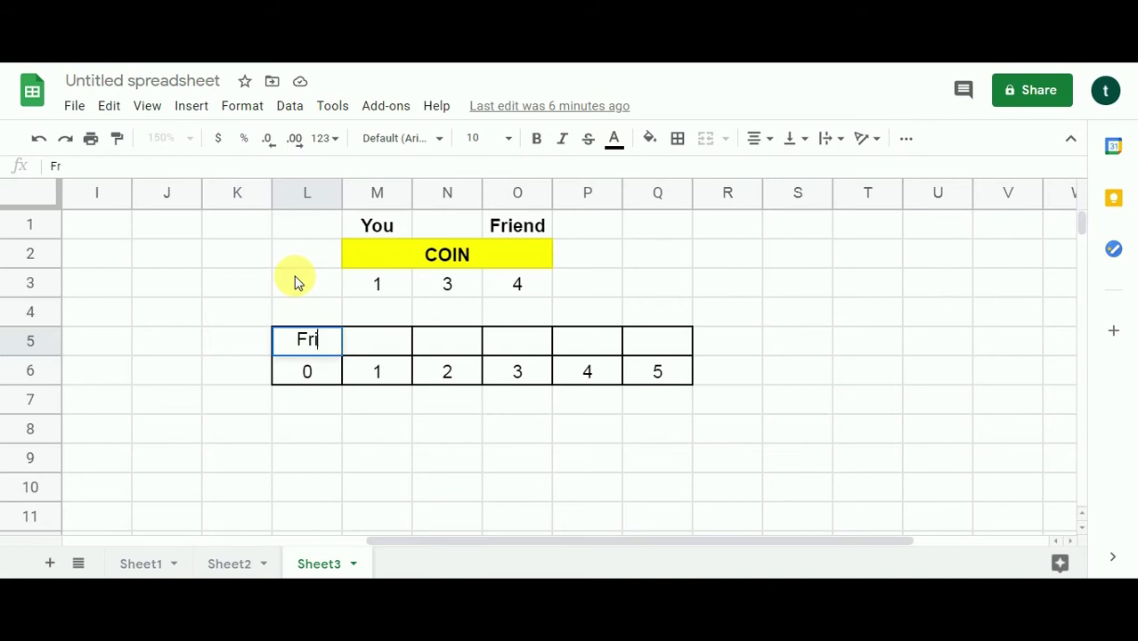
key(Tab)
Step: Check the 1-coin case against the coin value in M3 and enter You as its winner in M5
click(357, 378)
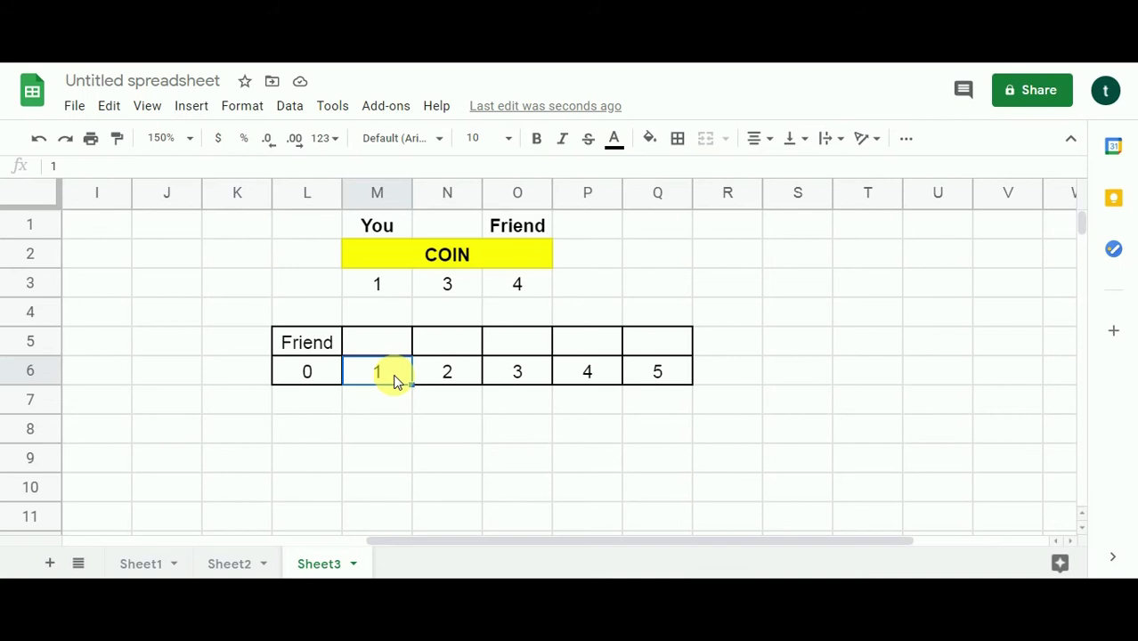
click(388, 295)
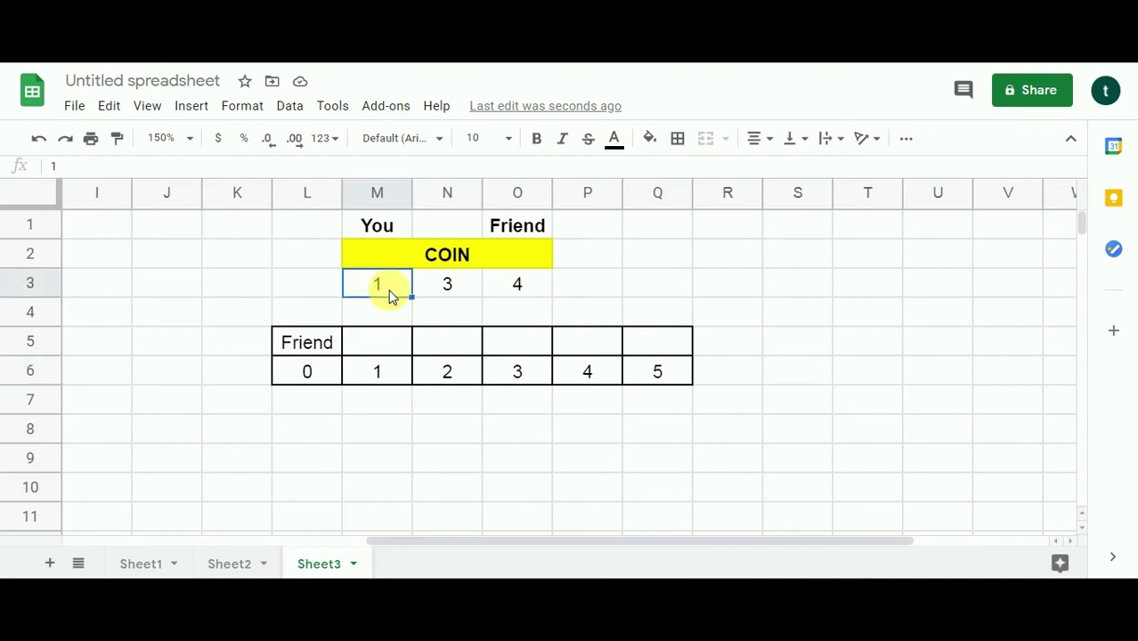
click(390, 381)
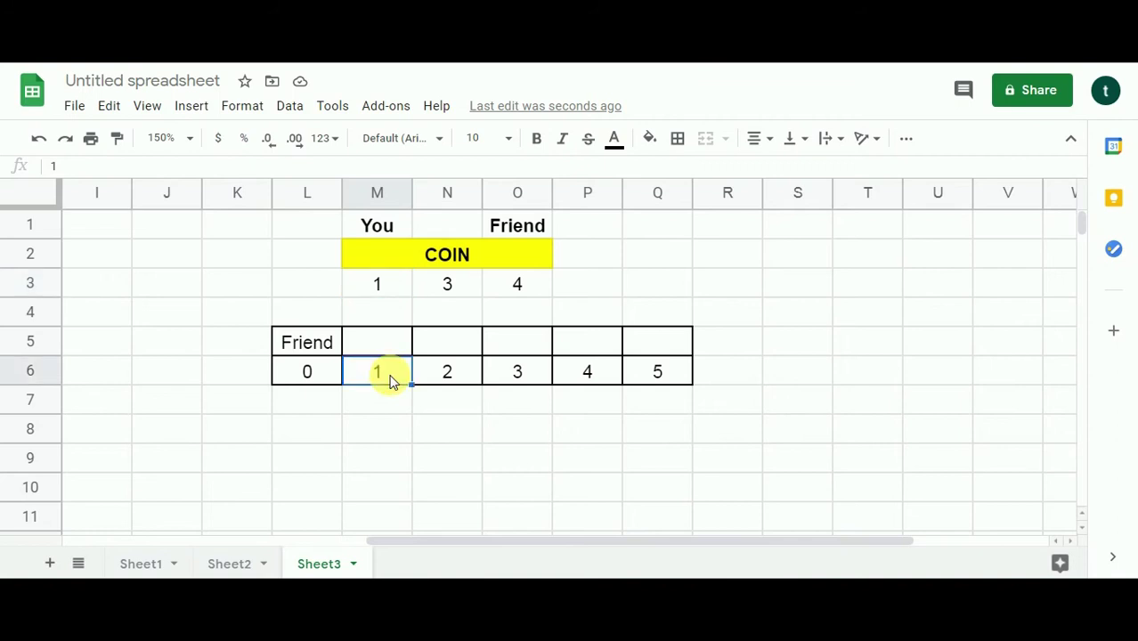
click(387, 356)
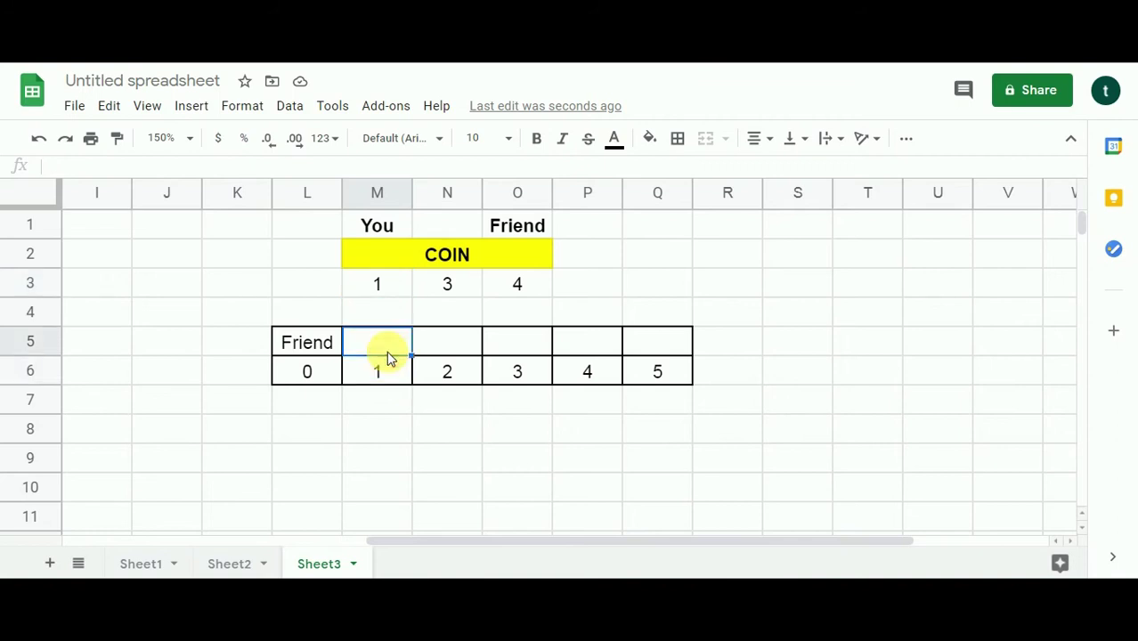
text(You)
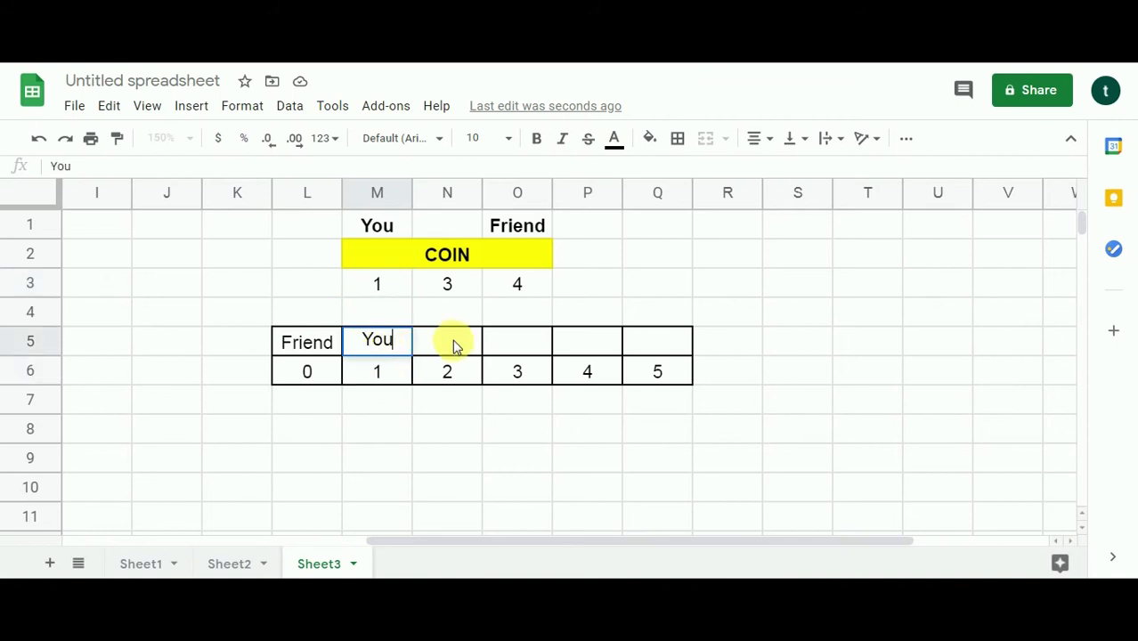
click(452, 340)
Step: Review the winners for 0 and 1 coins, and compare the 2-coin case with the allowed coin values in M3:O3
click(391, 375)
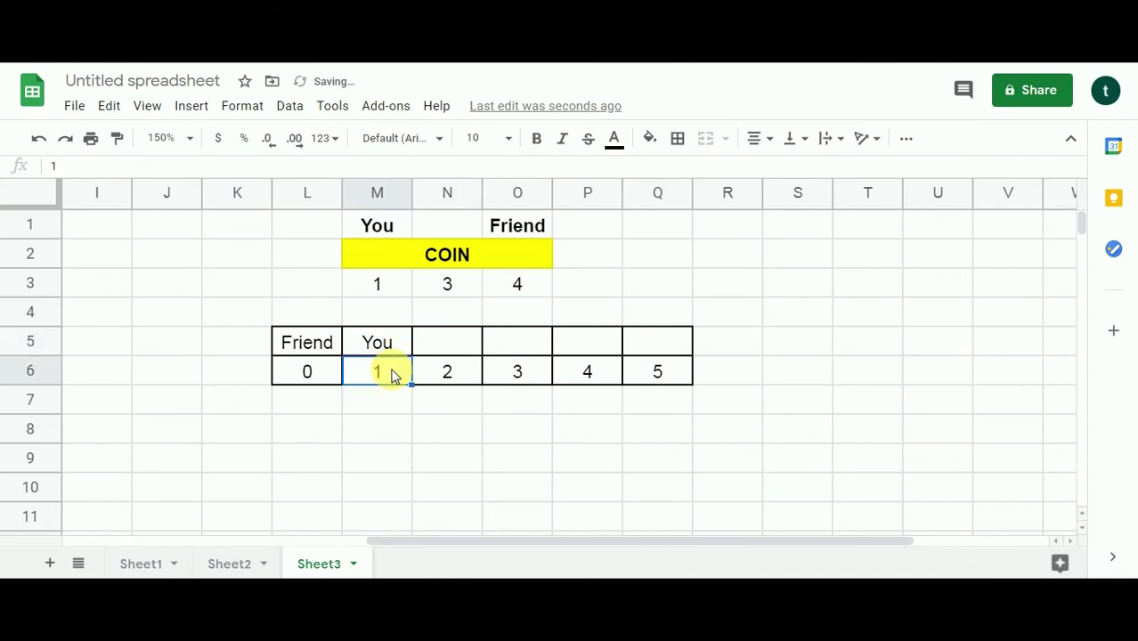
click(396, 292)
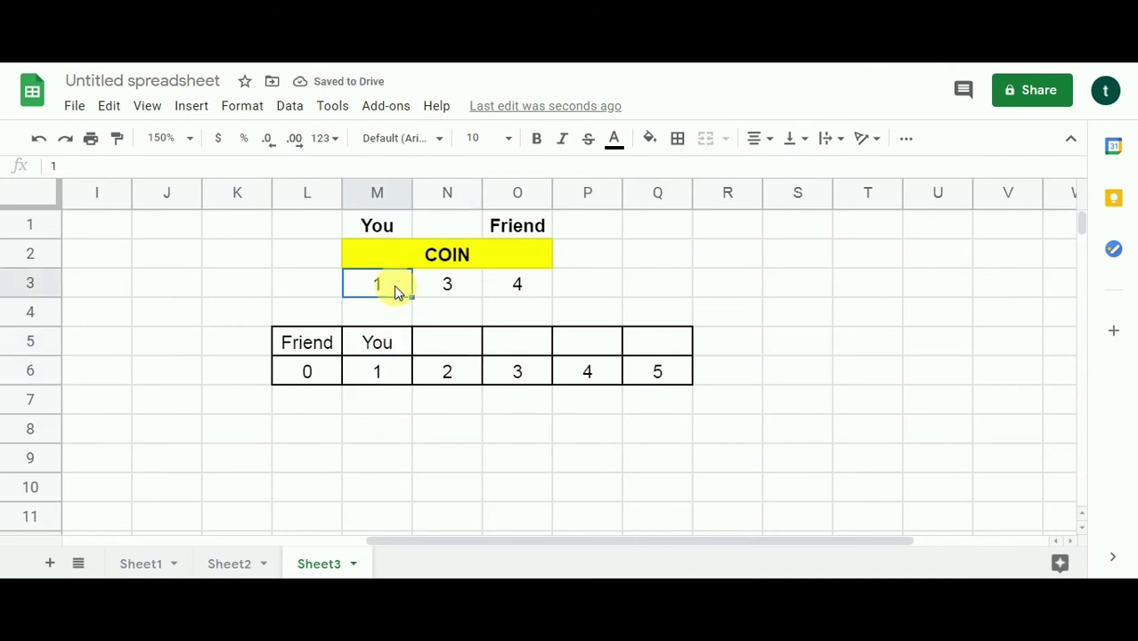
click(396, 374)
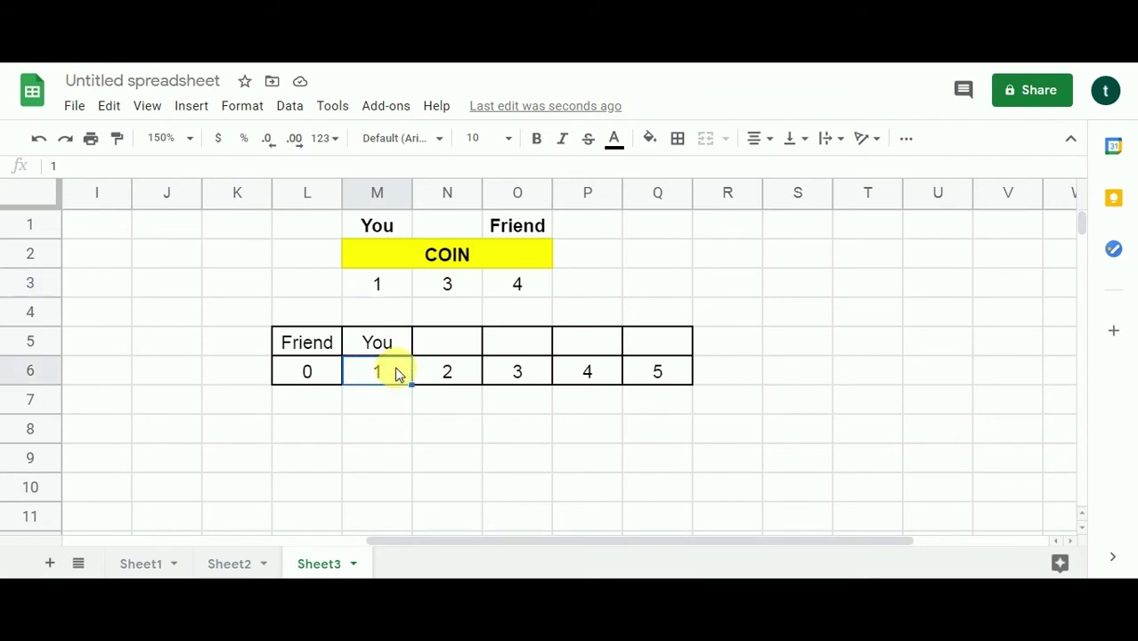
click(285, 375)
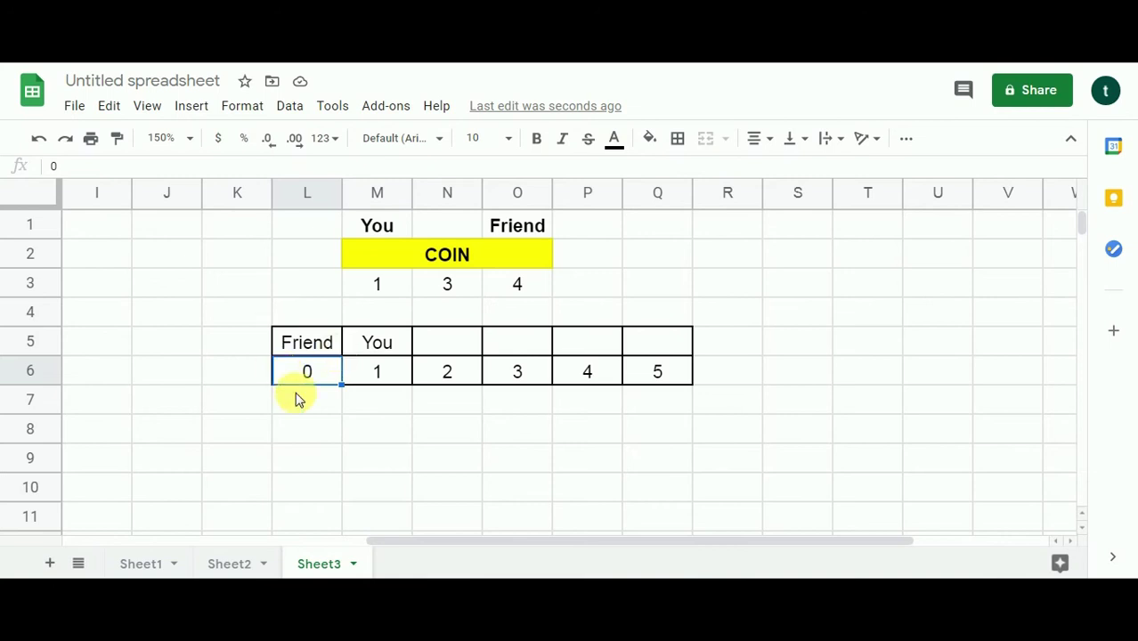
click(320, 347)
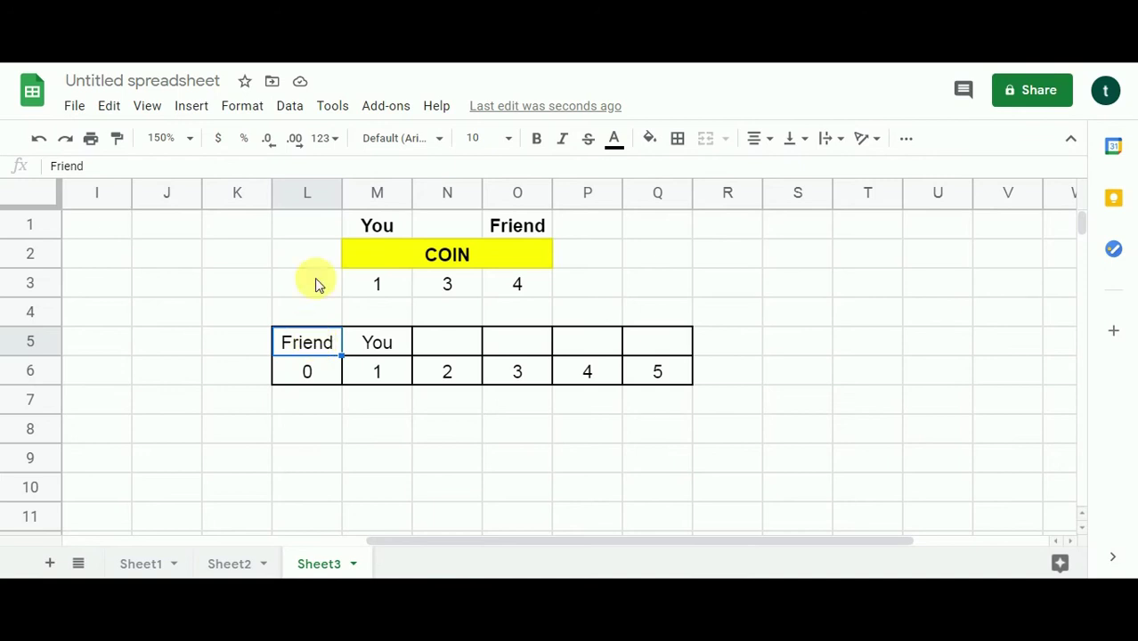
click(395, 345)
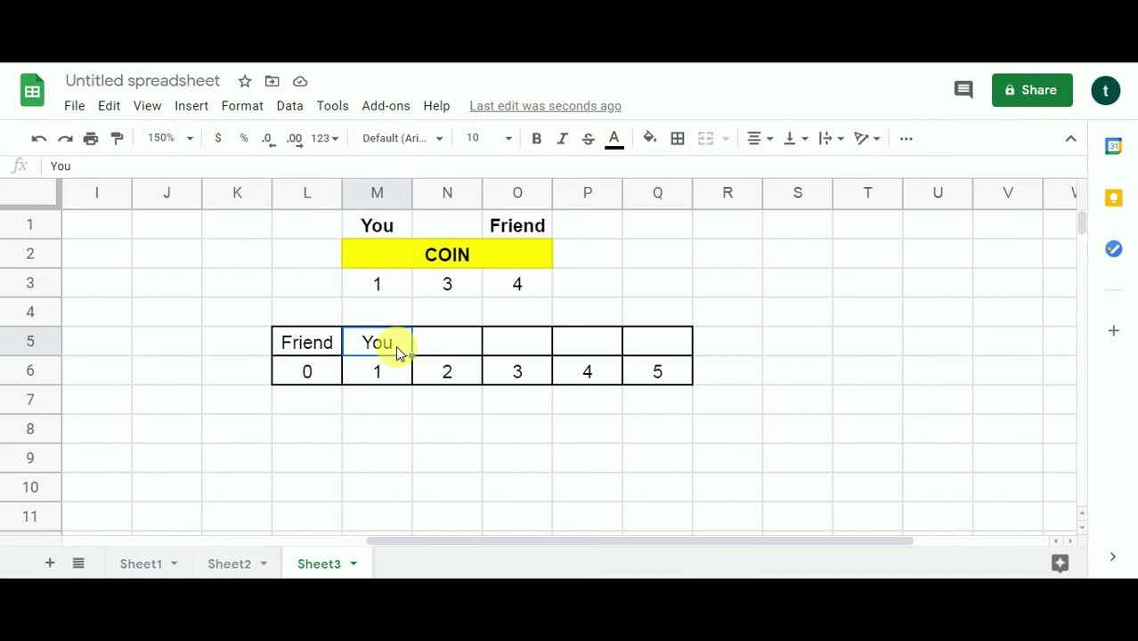
click(472, 388)
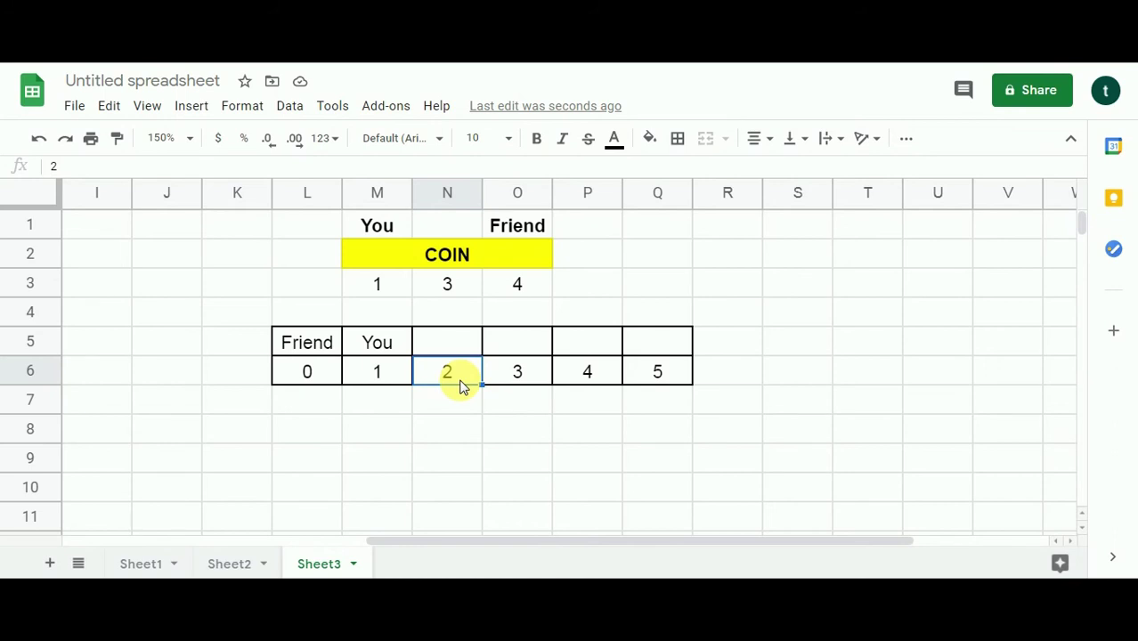
click(394, 288)
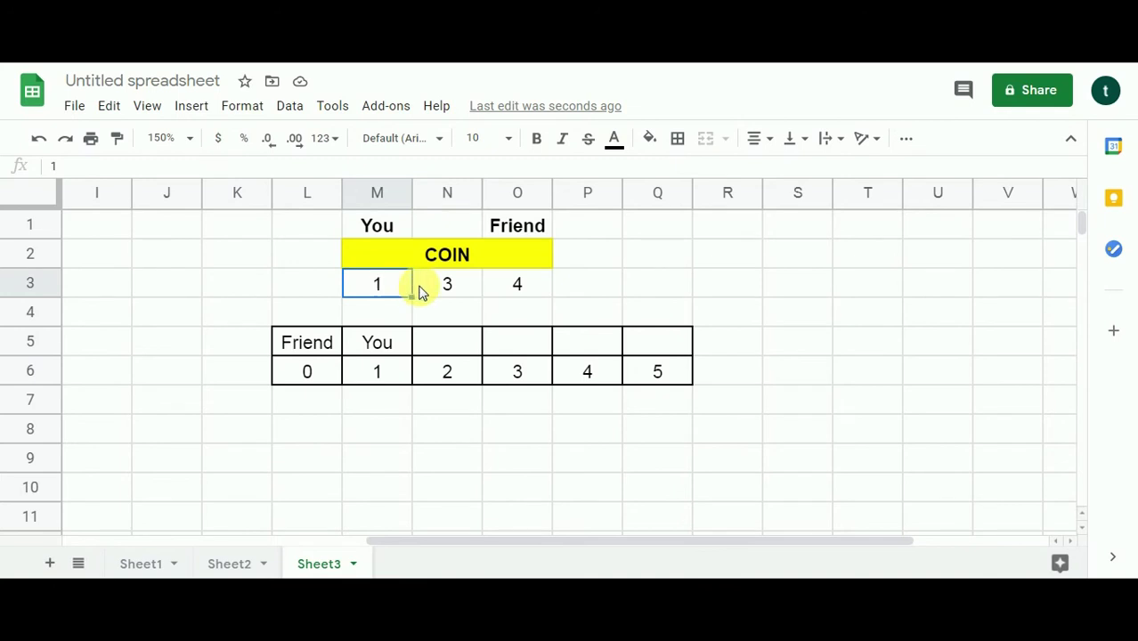
click(427, 287)
click(506, 287)
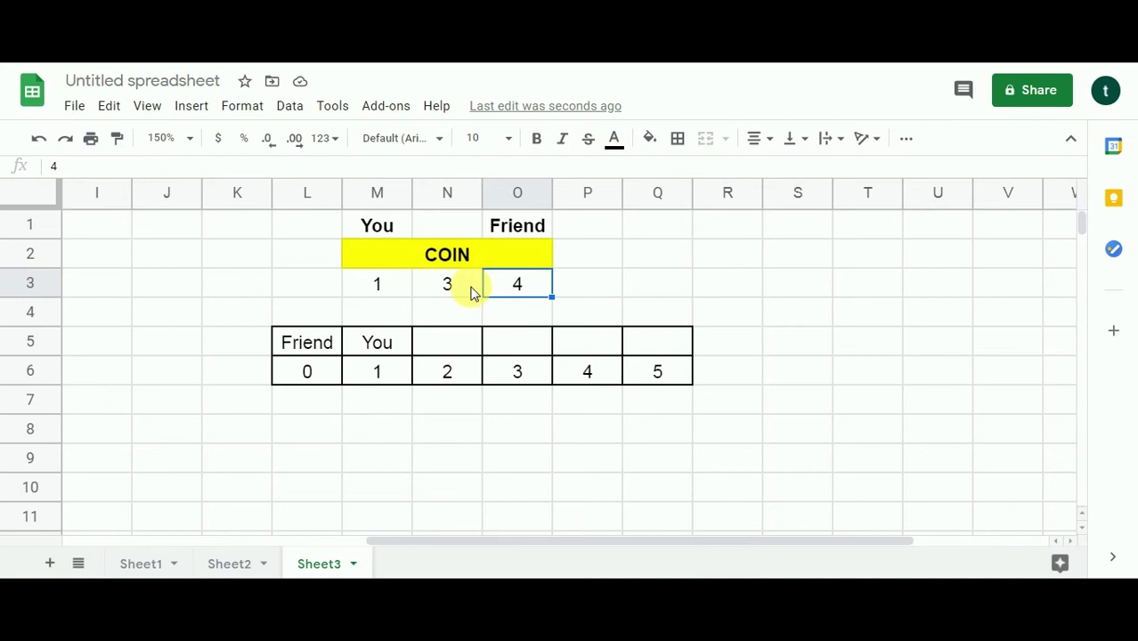
click(470, 289)
click(513, 293)
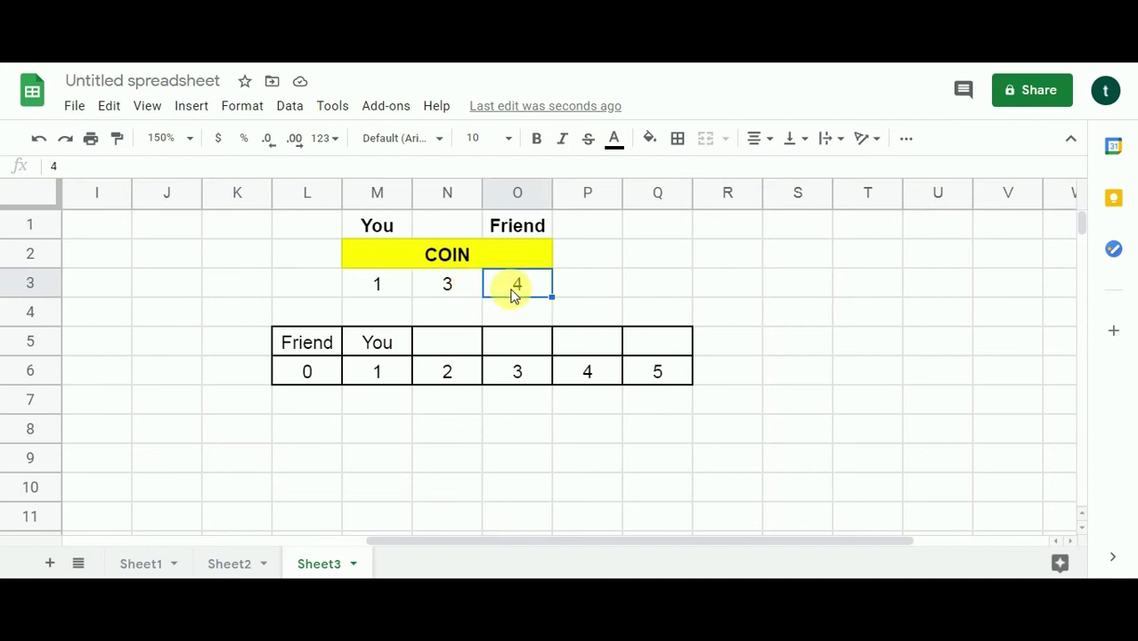
click(394, 286)
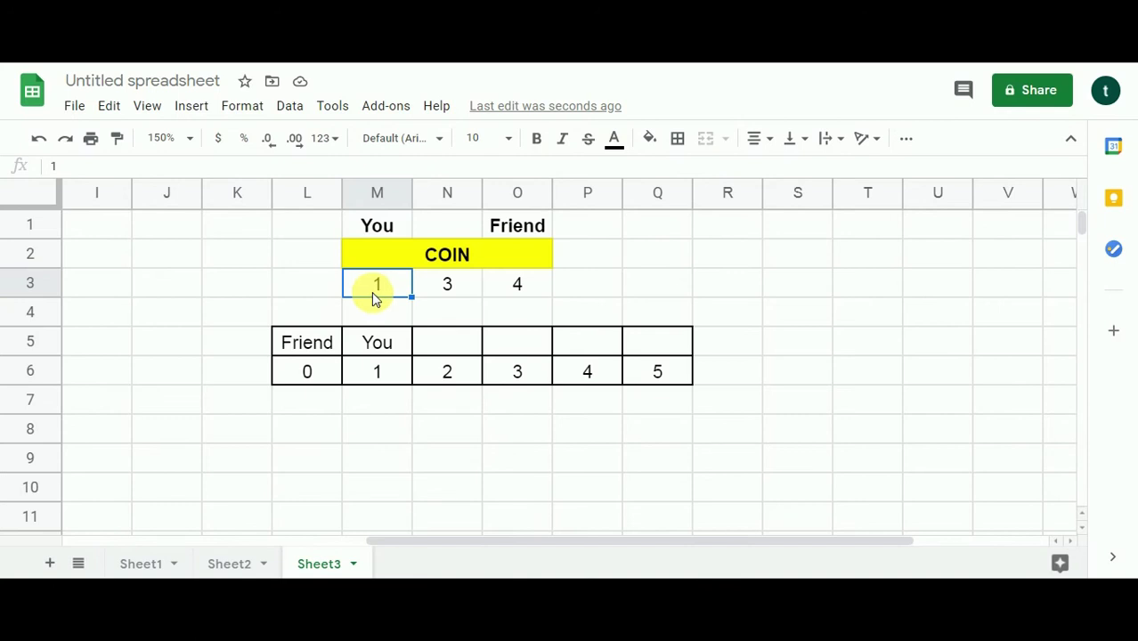
Step: Trace the 2-coin case back to the 1-coin result and enter Friend as its winner in N5
click(469, 368)
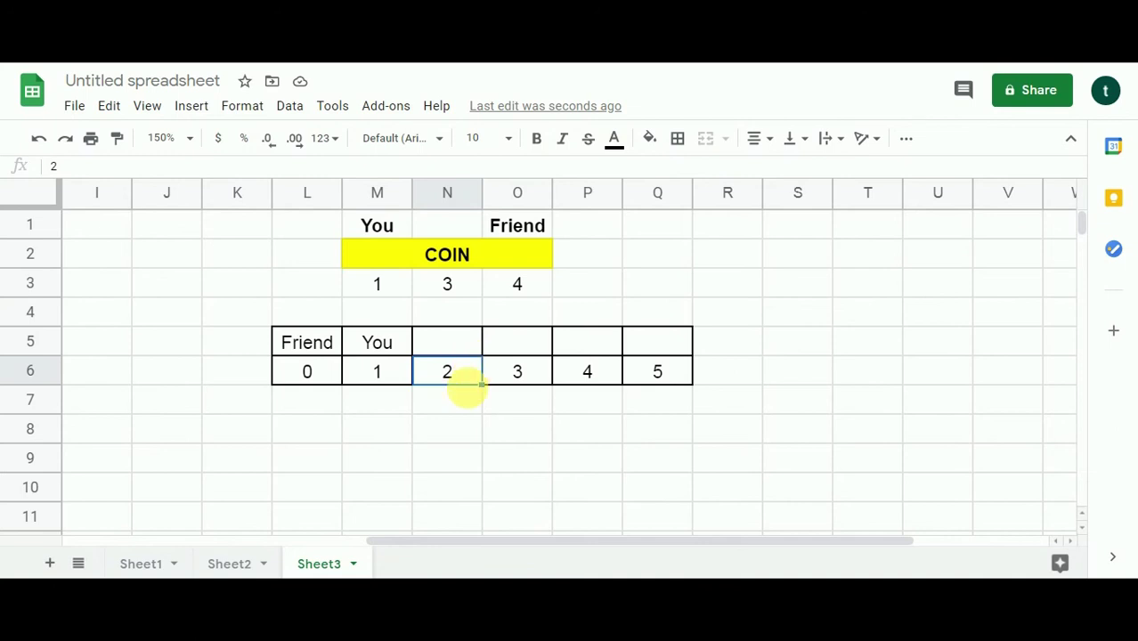
click(359, 375)
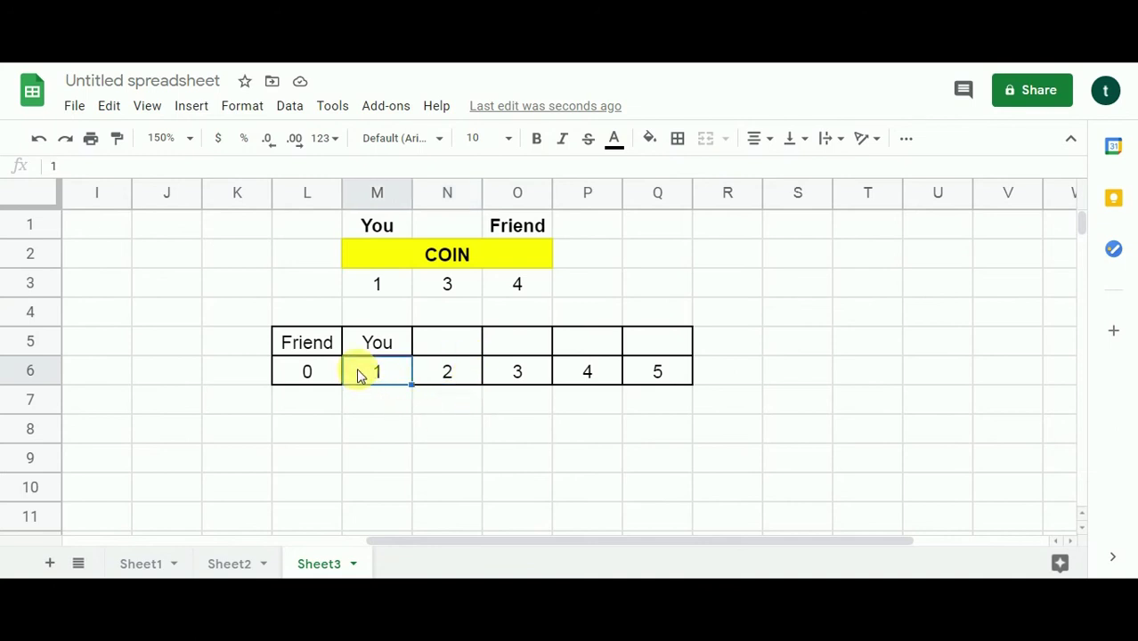
click(355, 351)
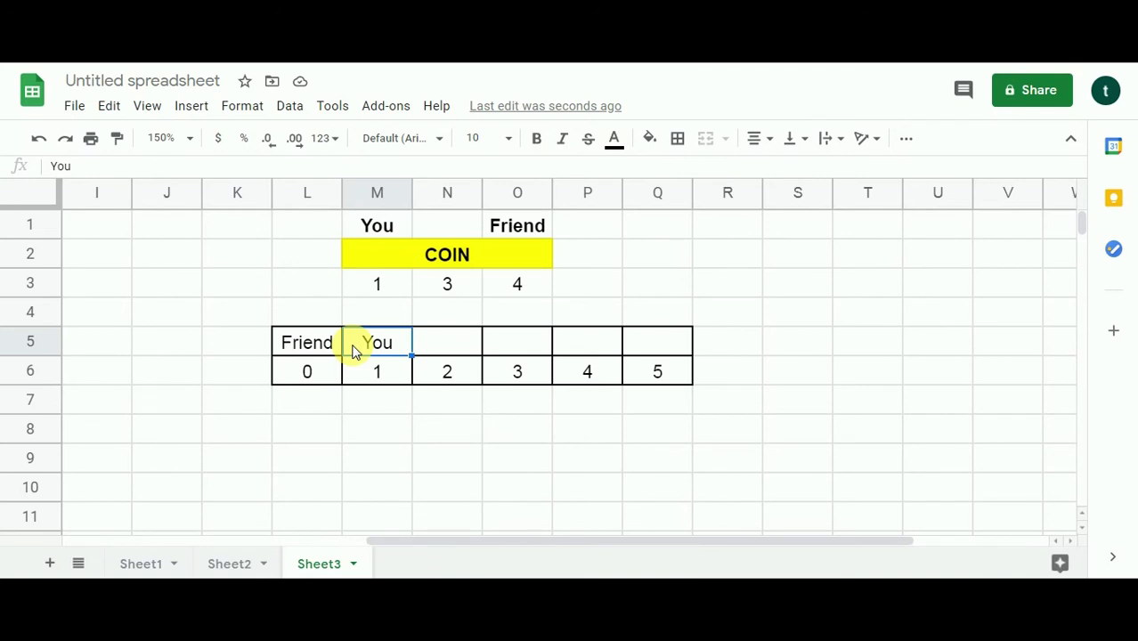
click(464, 352)
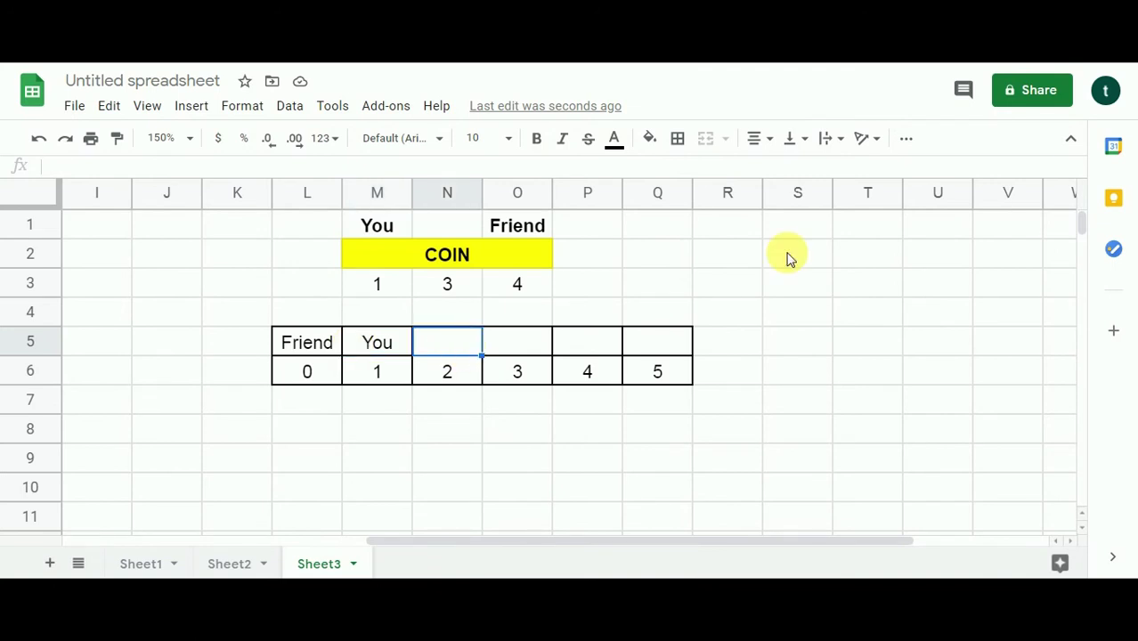
text(Friend)
click(461, 375)
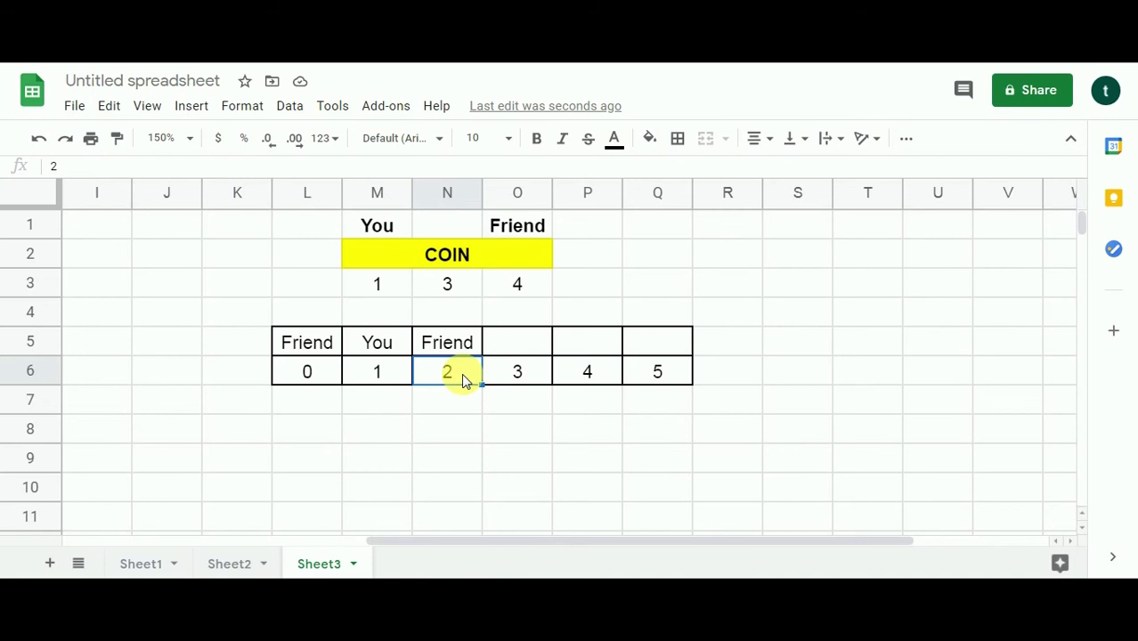
Step: Trace the 3-coin case through coin value 1 to the 2-coin result and enter You as its winner in O5
click(512, 378)
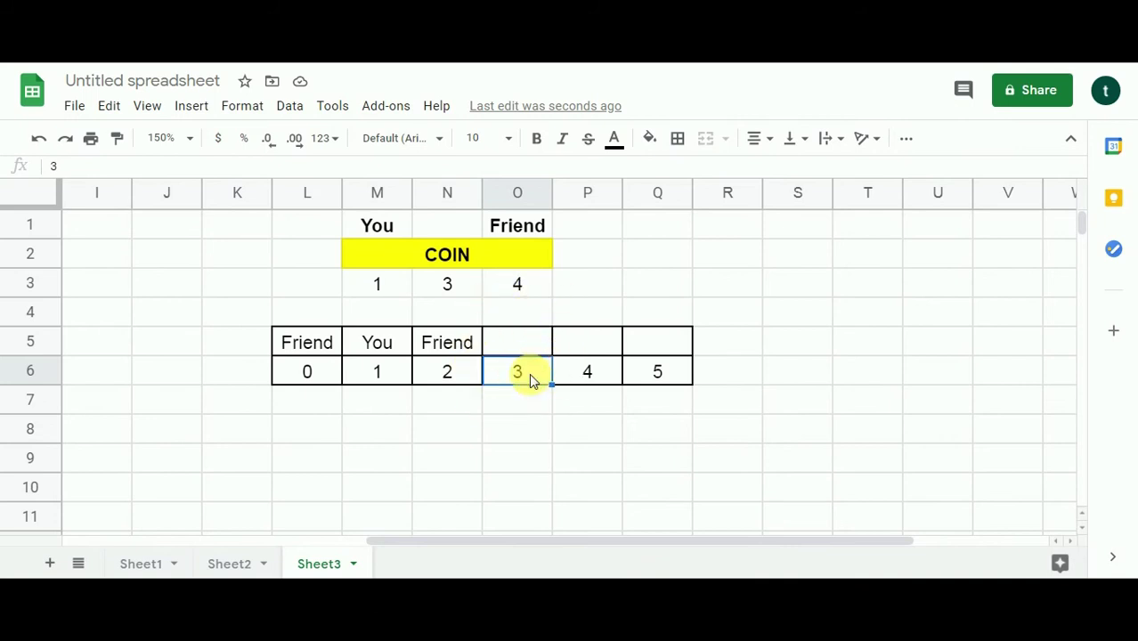
click(396, 298)
click(450, 287)
click(396, 292)
click(425, 287)
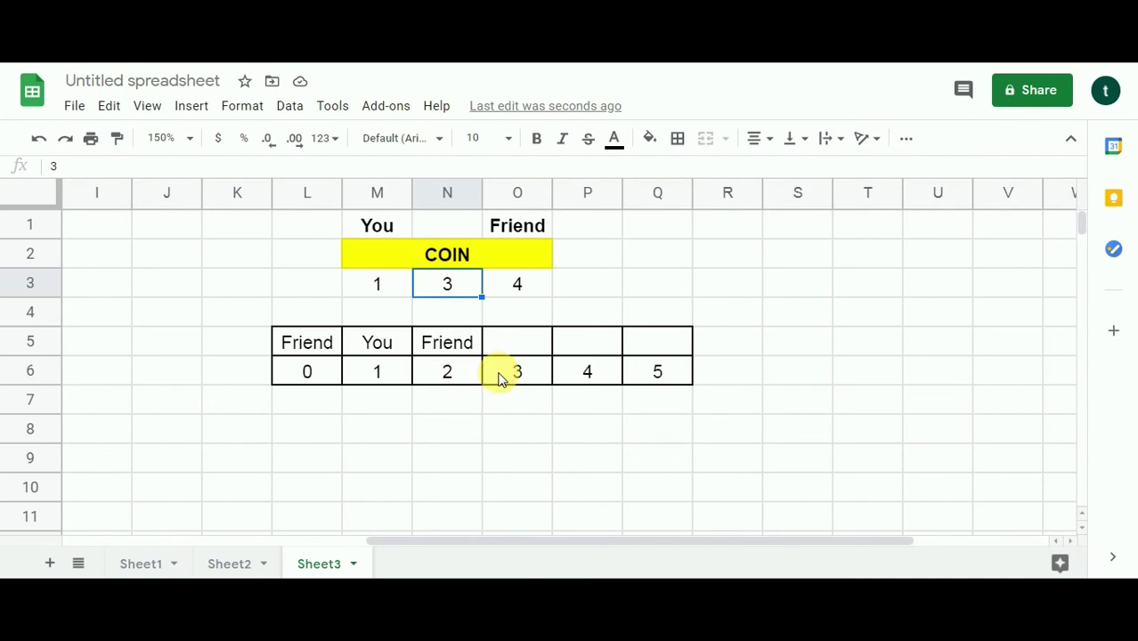
click(498, 375)
click(389, 291)
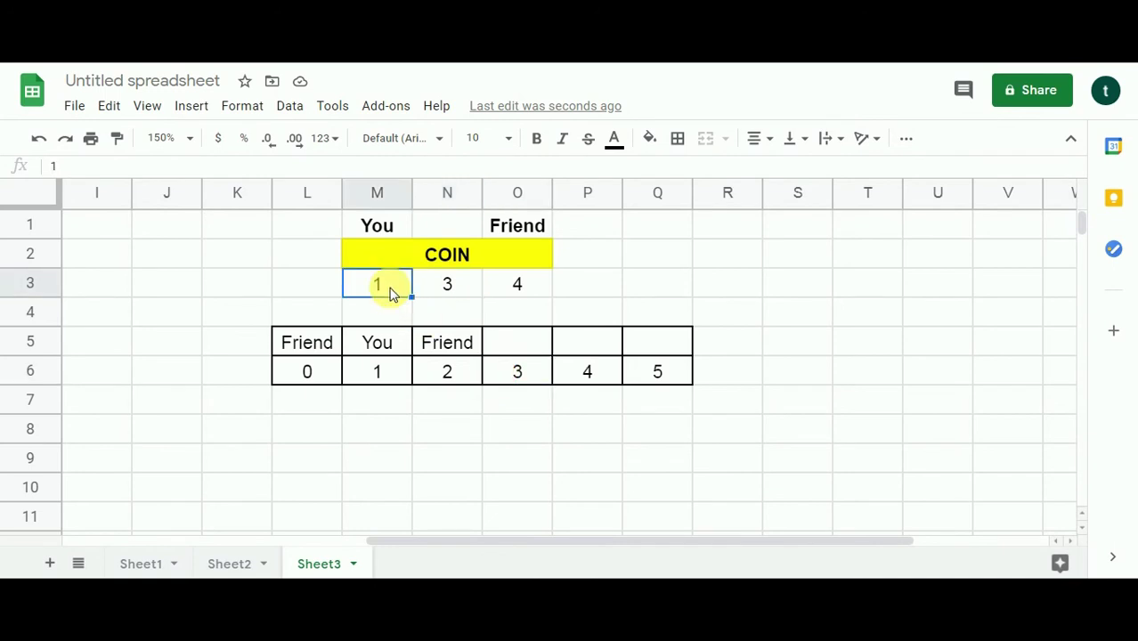
click(503, 379)
click(424, 378)
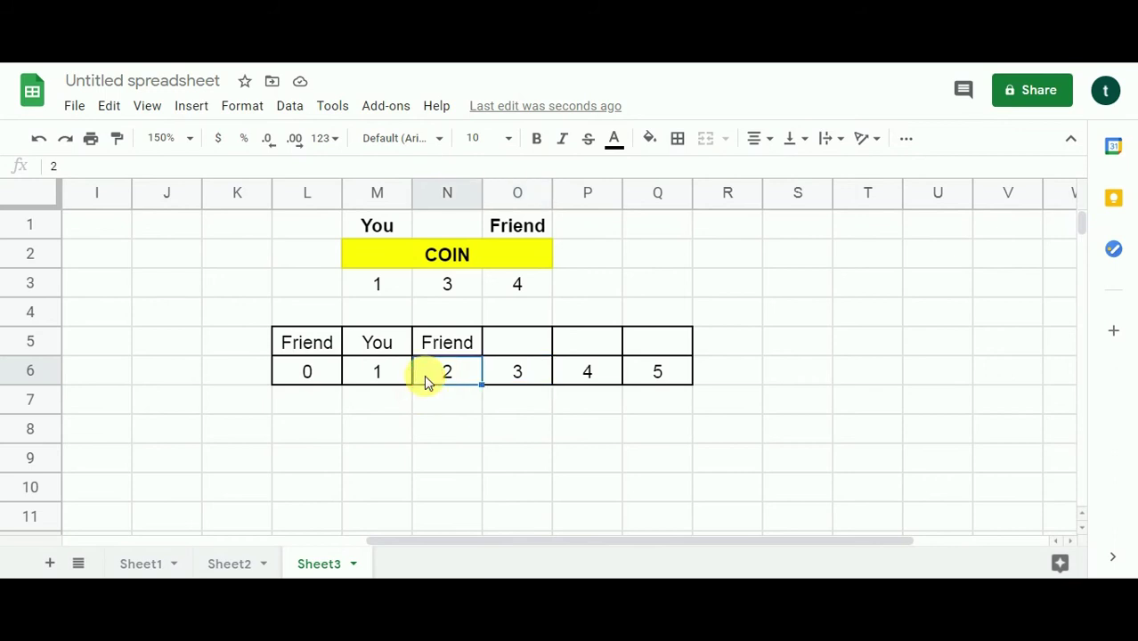
click(518, 348)
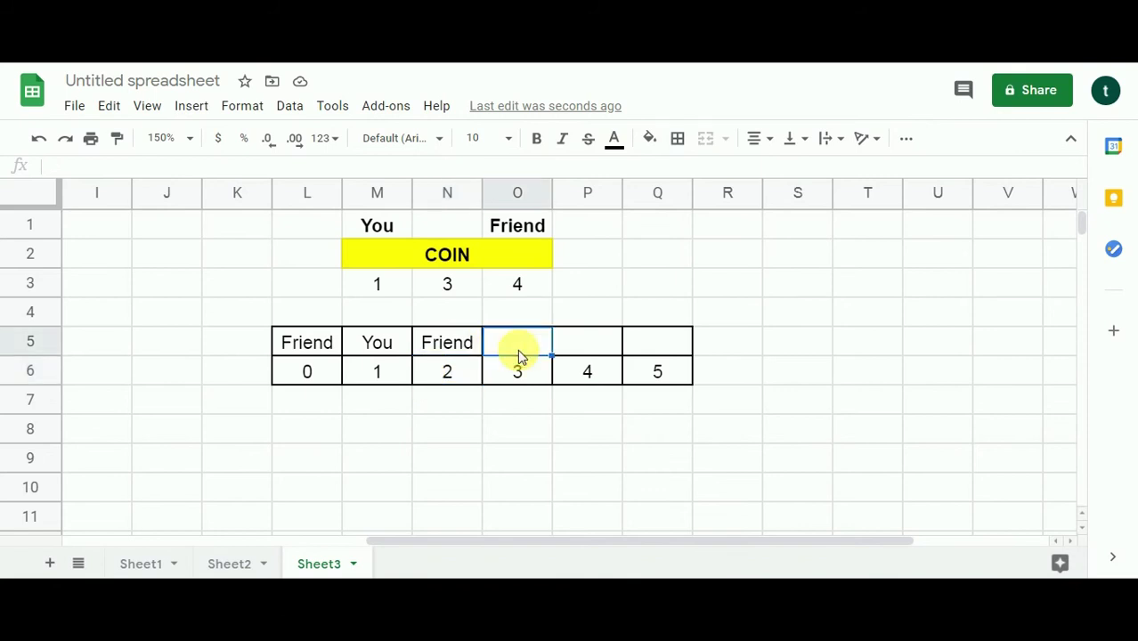
text(You)
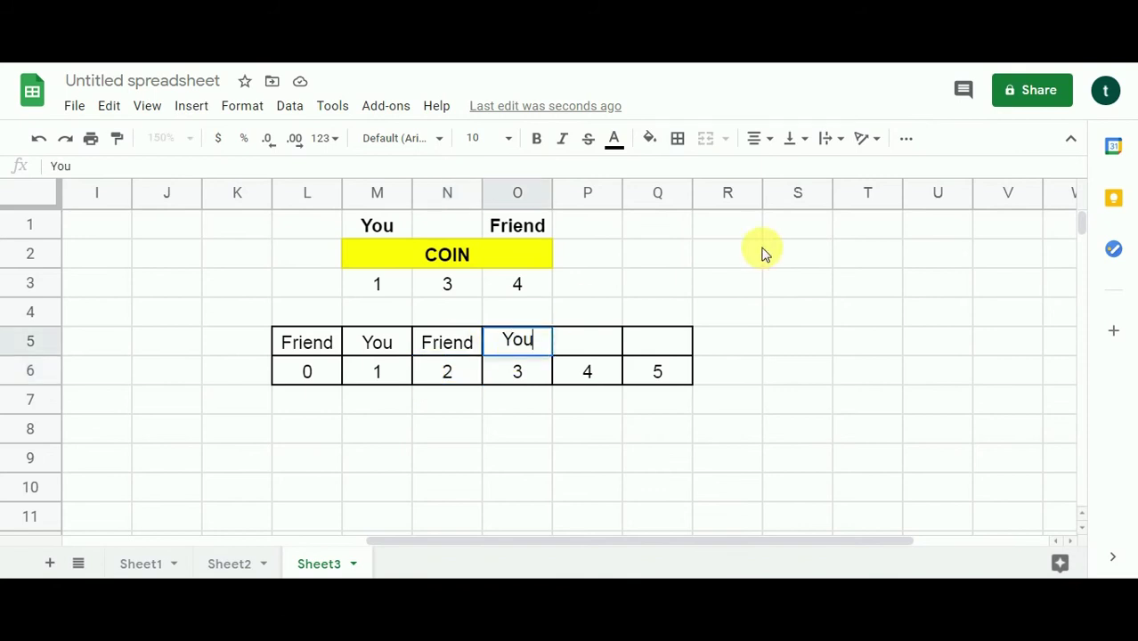
key(Tab)
Step: Check the 3-coin winner in O5 using coin value 3, tracing it back to the 0-coin result in L5
click(516, 343)
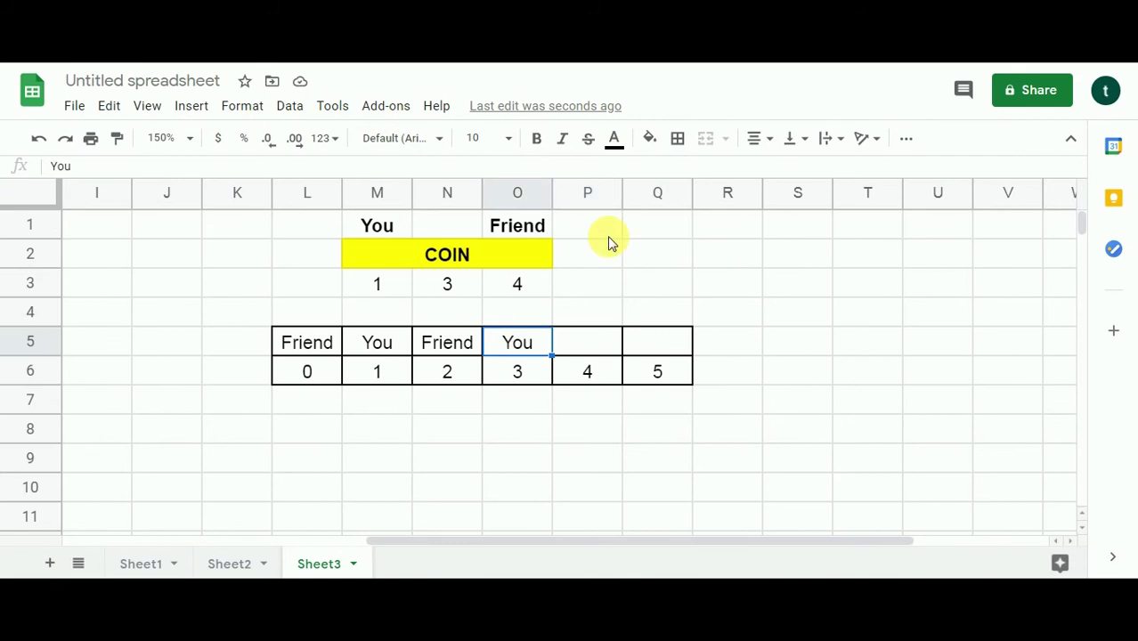
click(463, 287)
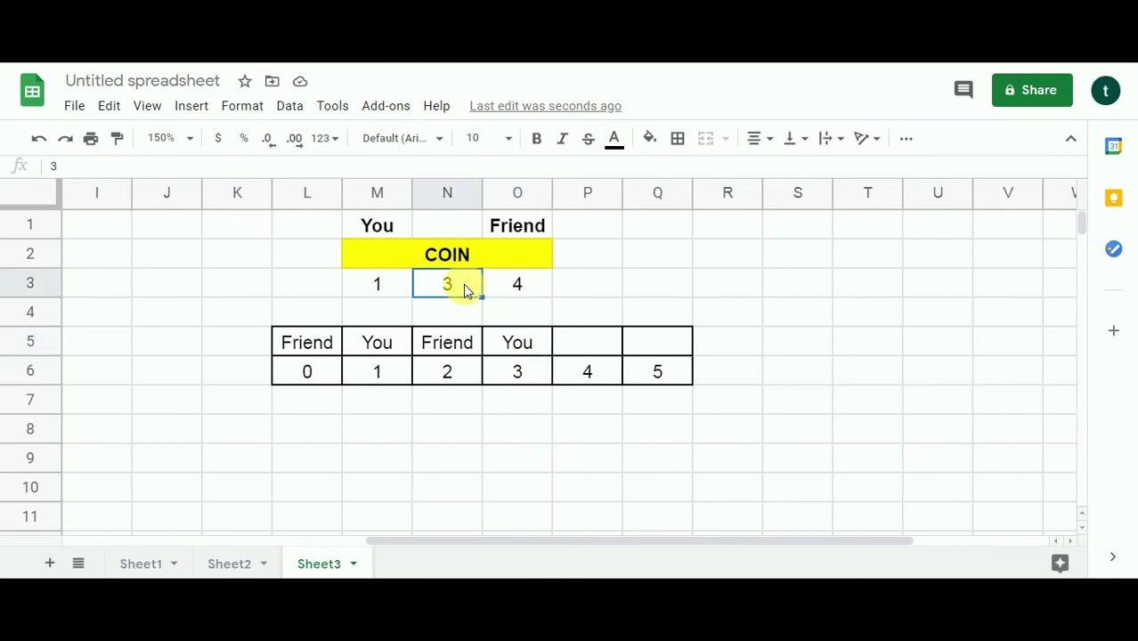
click(526, 378)
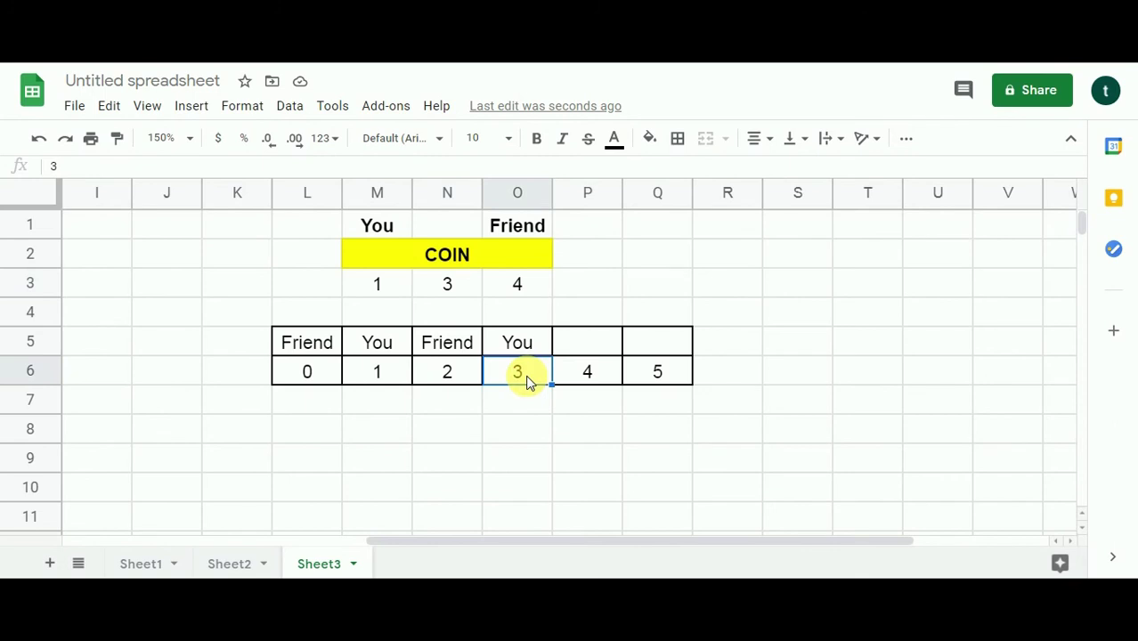
click(285, 374)
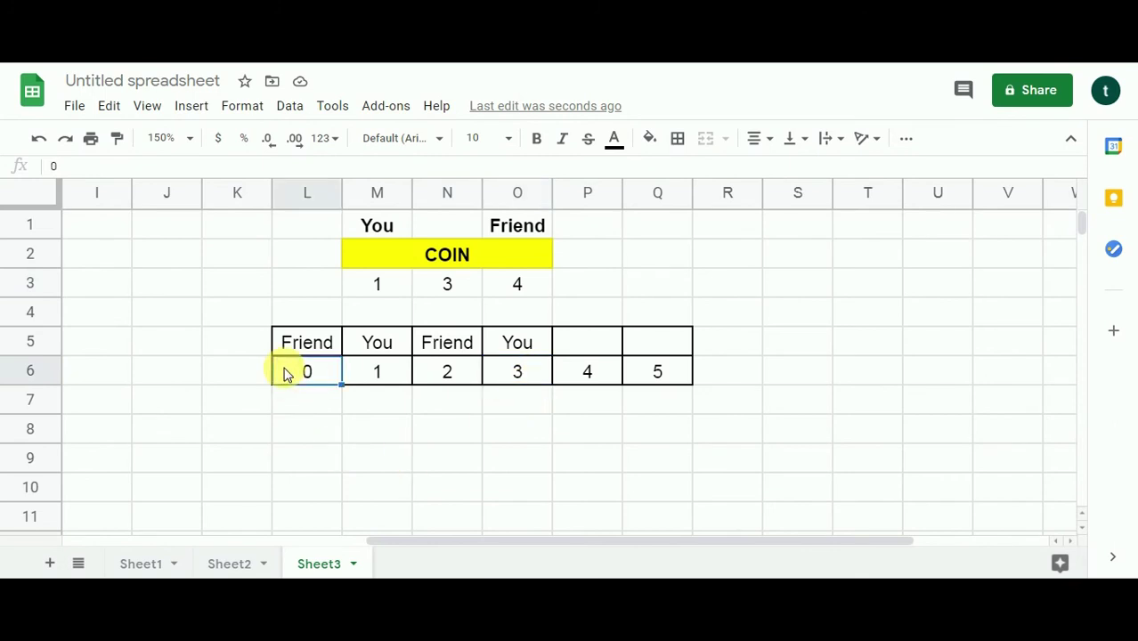
click(305, 349)
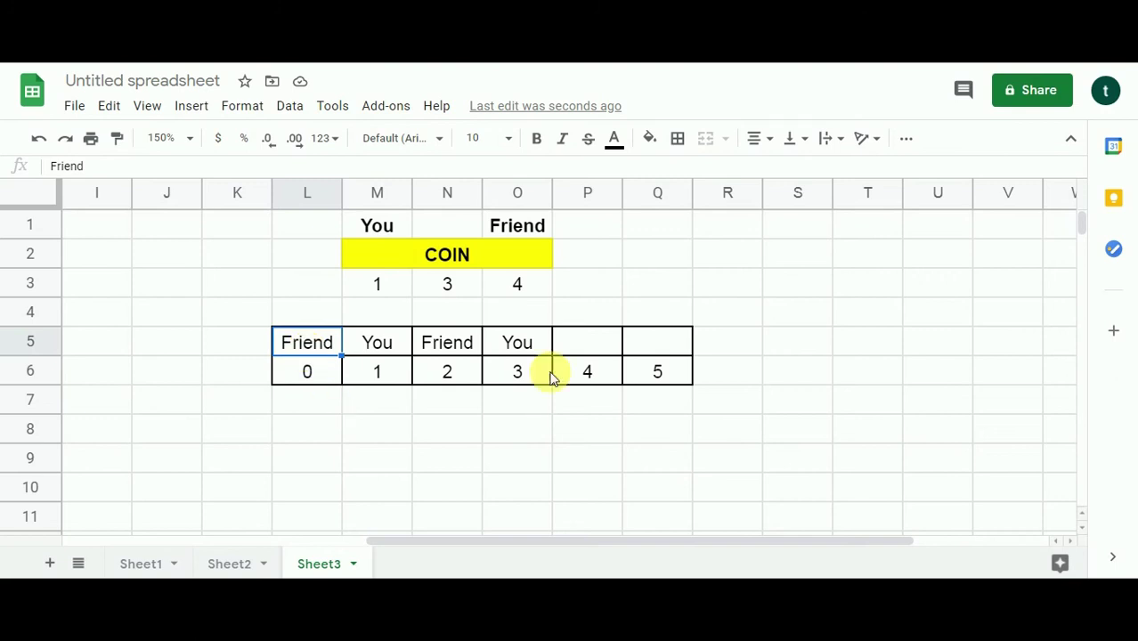
click(535, 344)
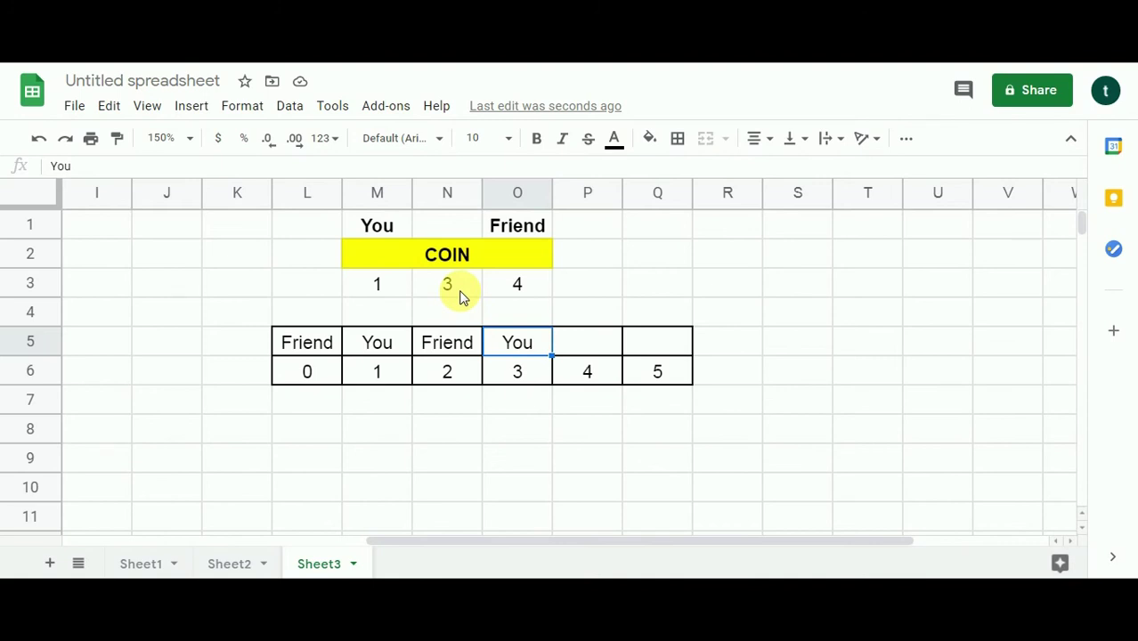
click(320, 347)
click(528, 353)
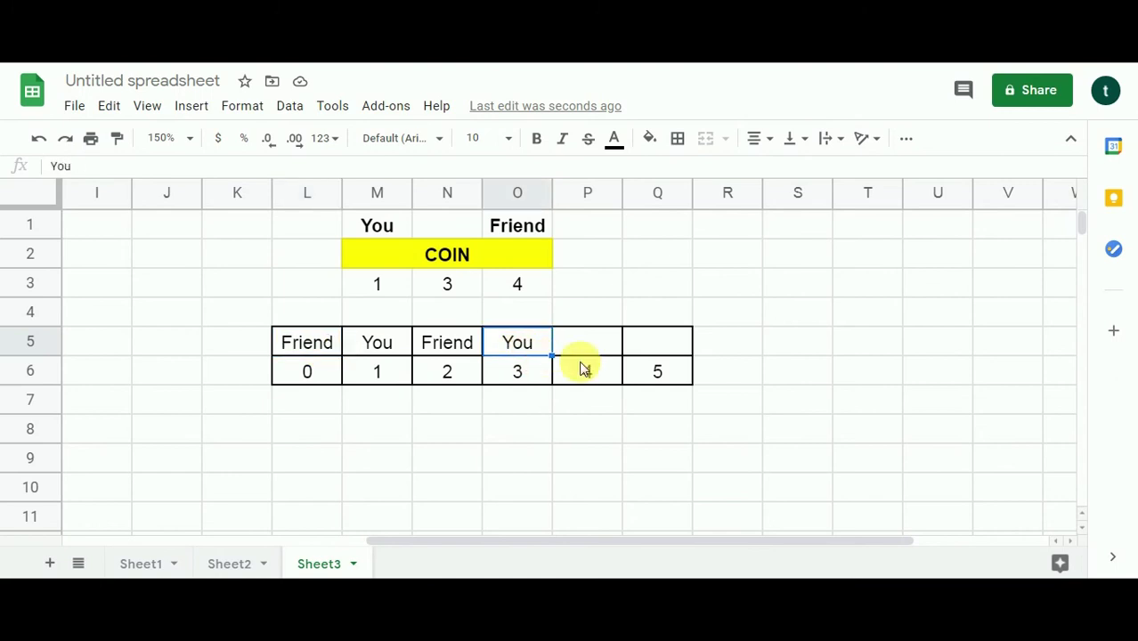
Step: Compare the 4-coin case with coin values M3:O3, trace coin value 1 to the 3-coin result, and enter Friend in P5
click(581, 369)
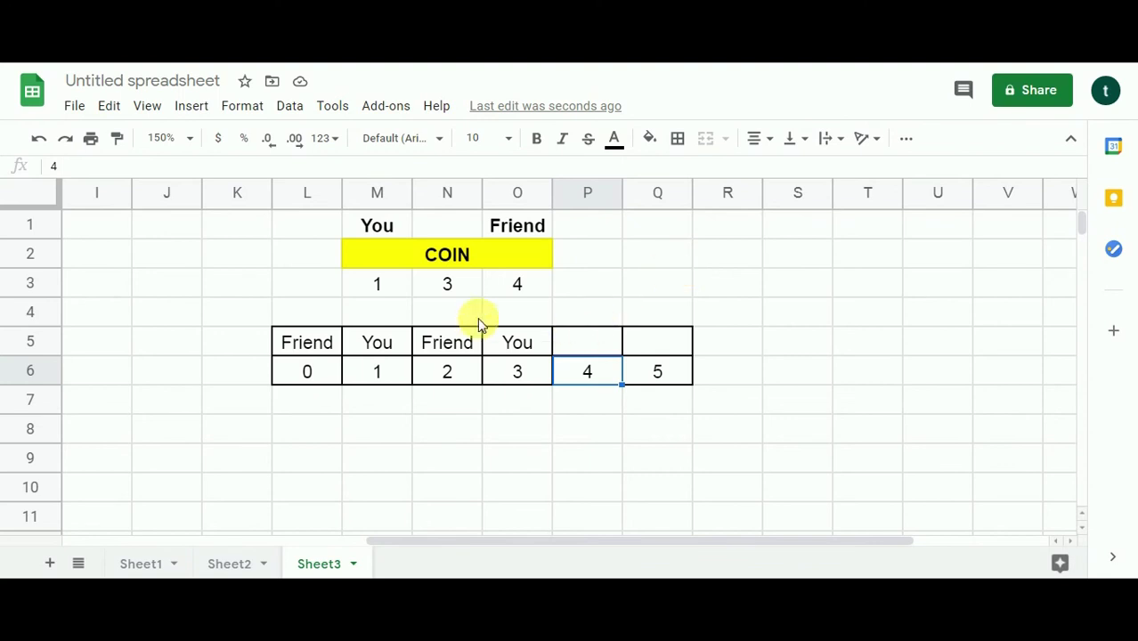
click(386, 292)
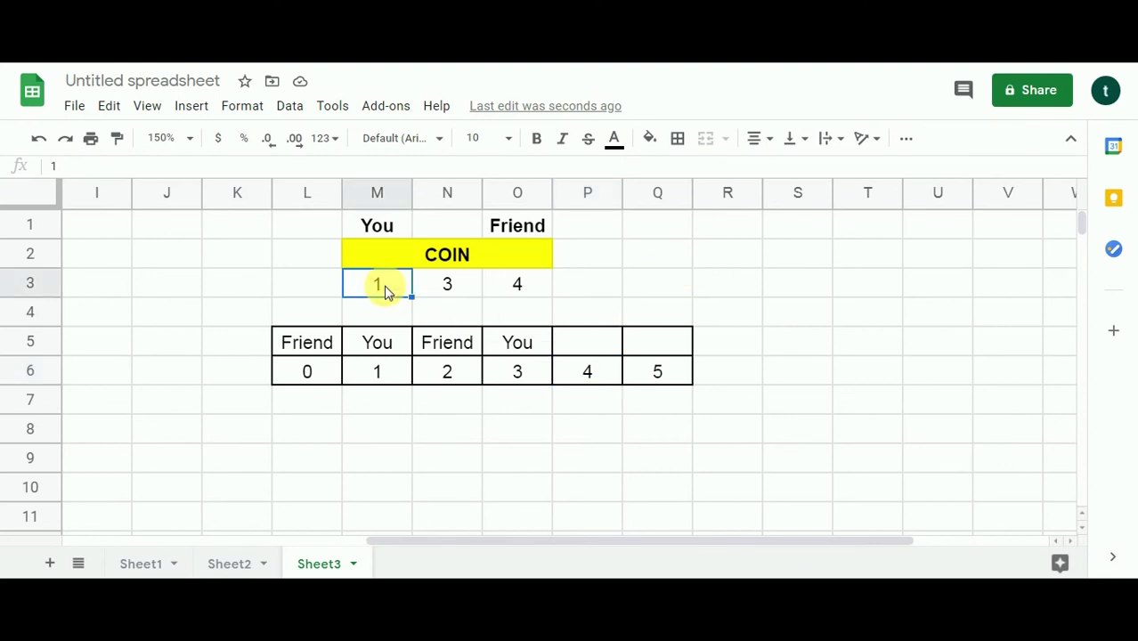
key(shift+Right)
key(shift+Right)
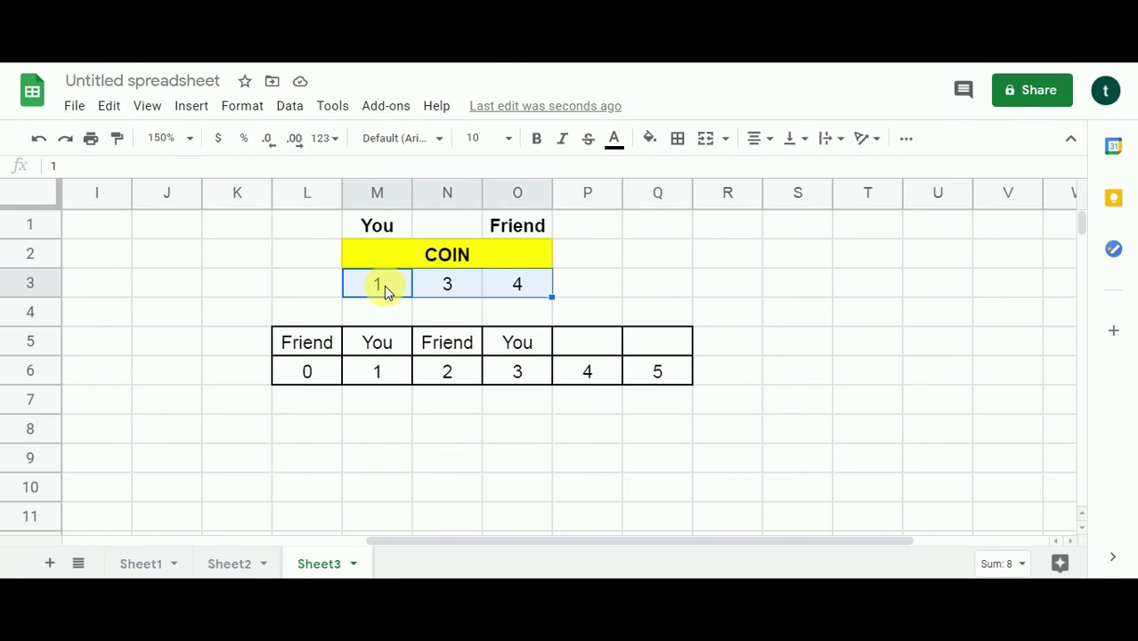
click(384, 284)
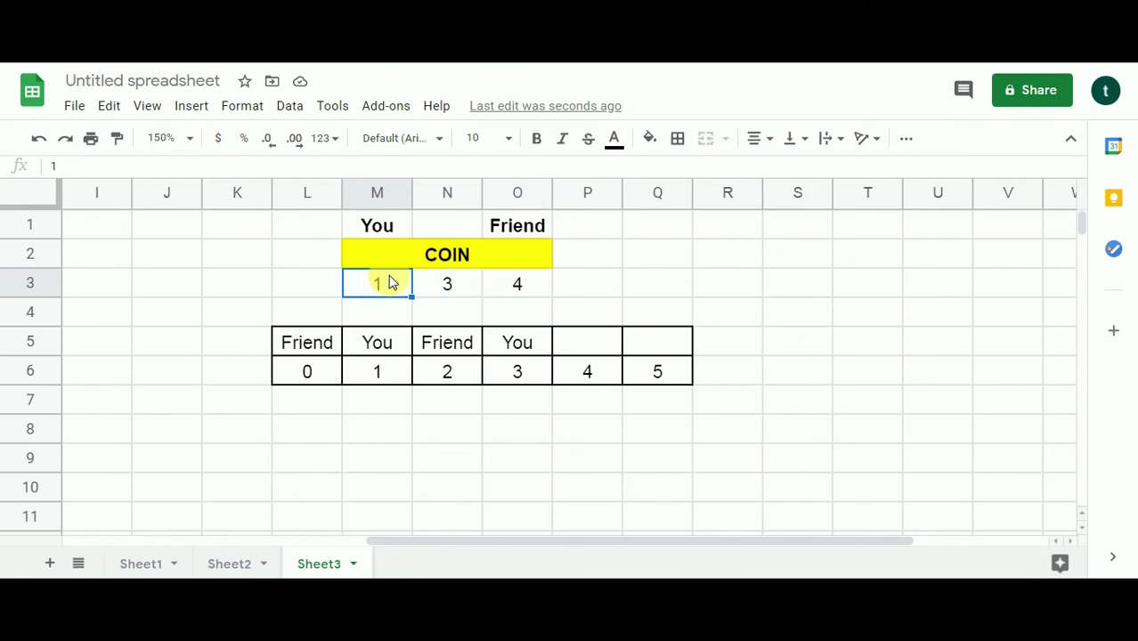
click(571, 367)
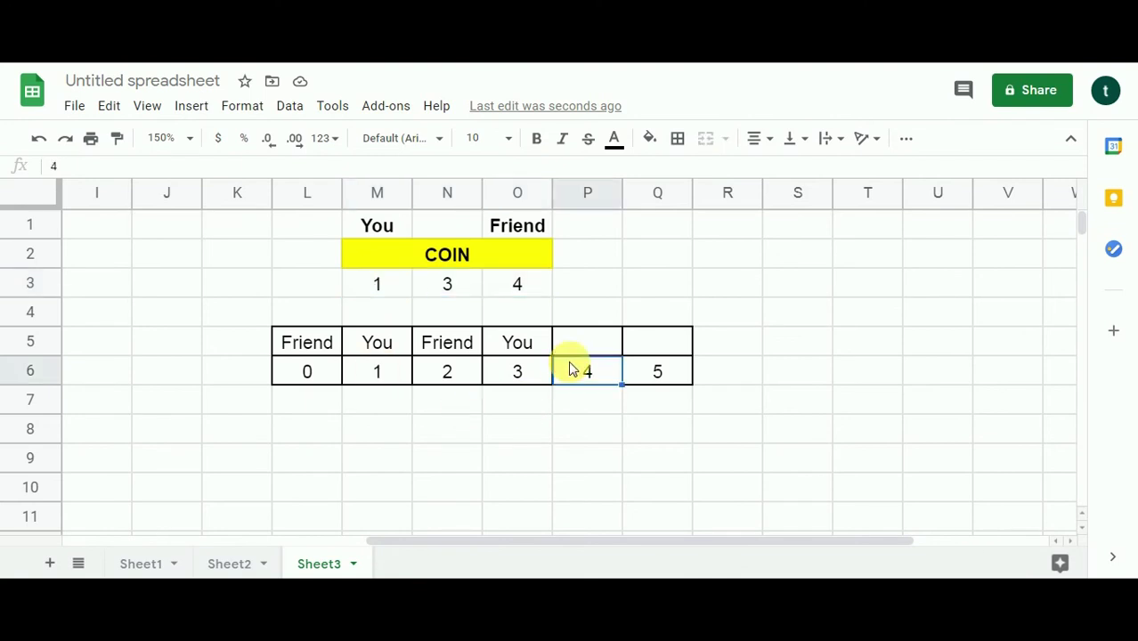
click(498, 381)
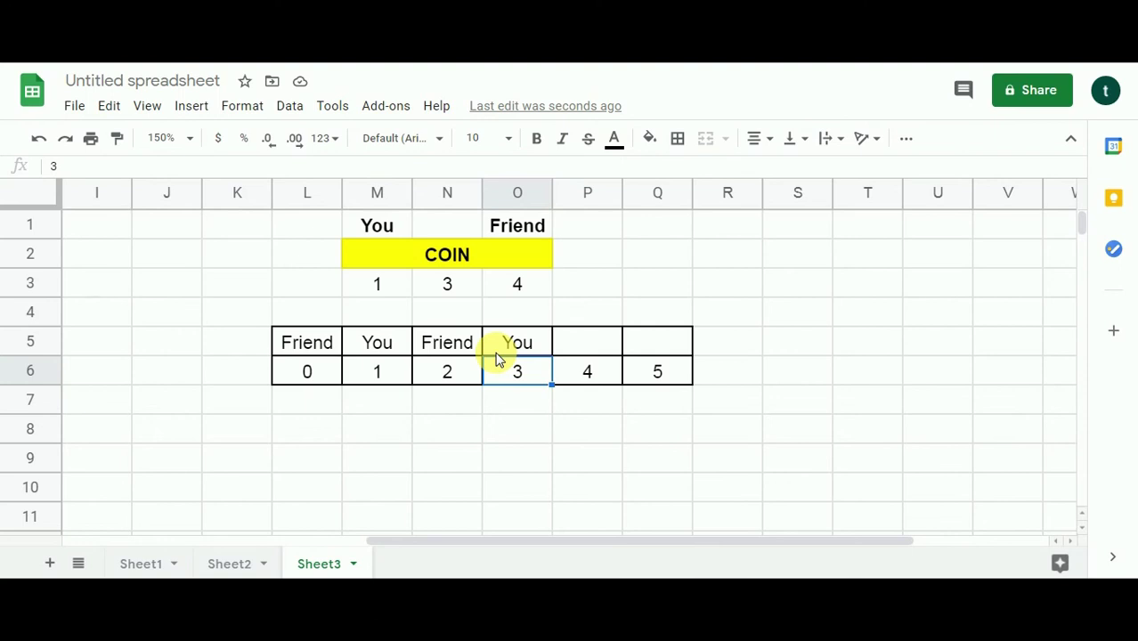
click(589, 348)
text(Friend)
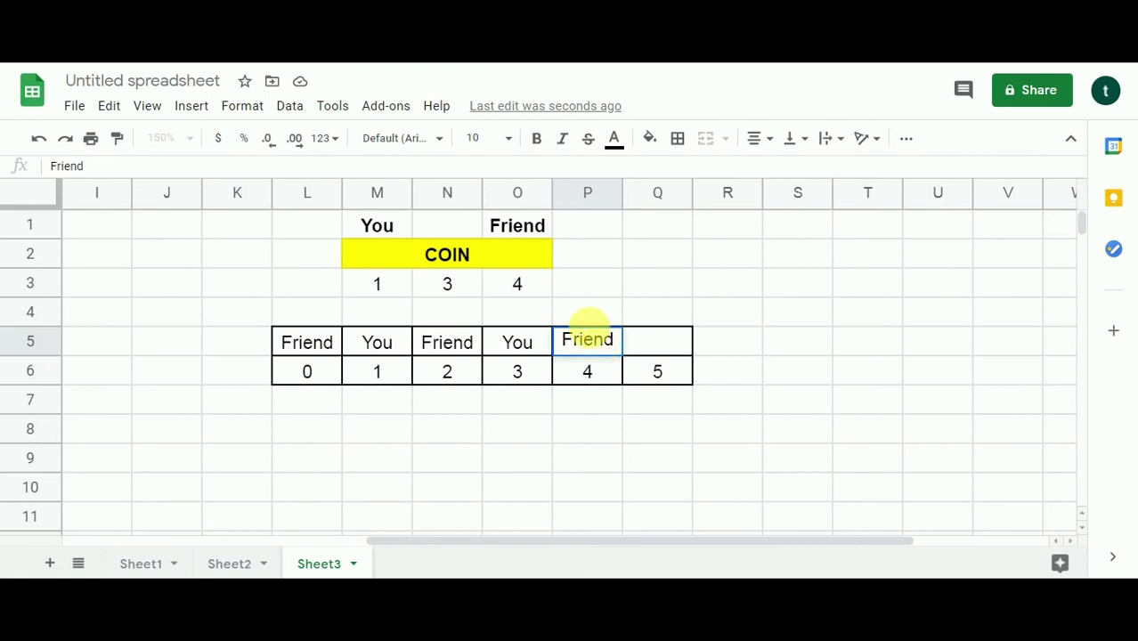
click(587, 312)
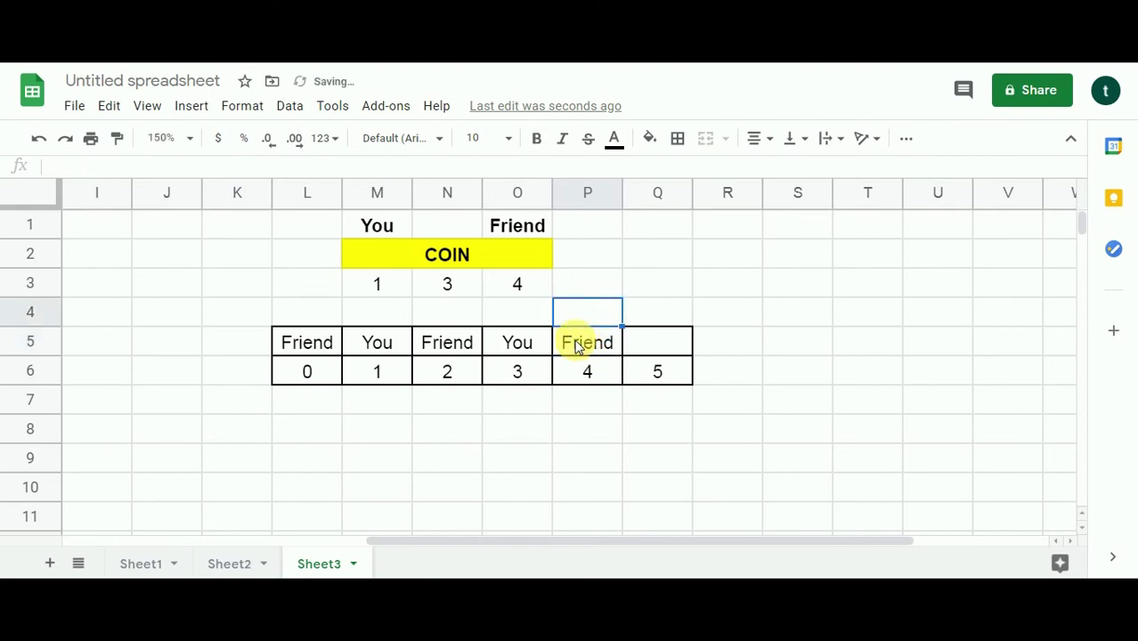
Step: Check the 4-coin case using coin value 3, tracing it back to the 1-coin result in M5
click(577, 348)
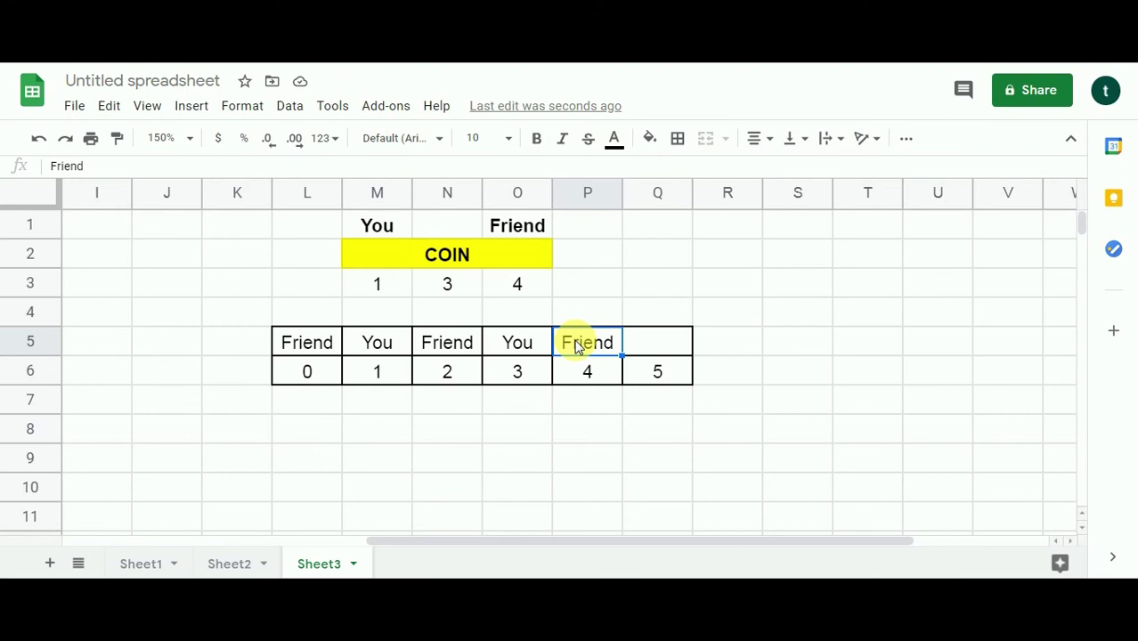
click(470, 296)
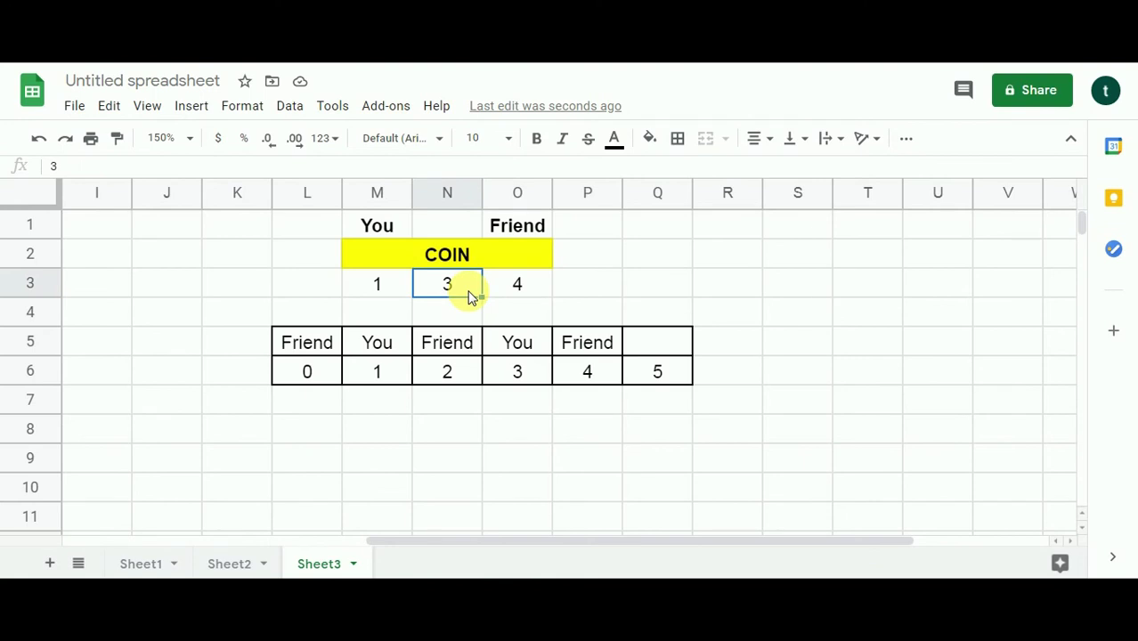
click(584, 374)
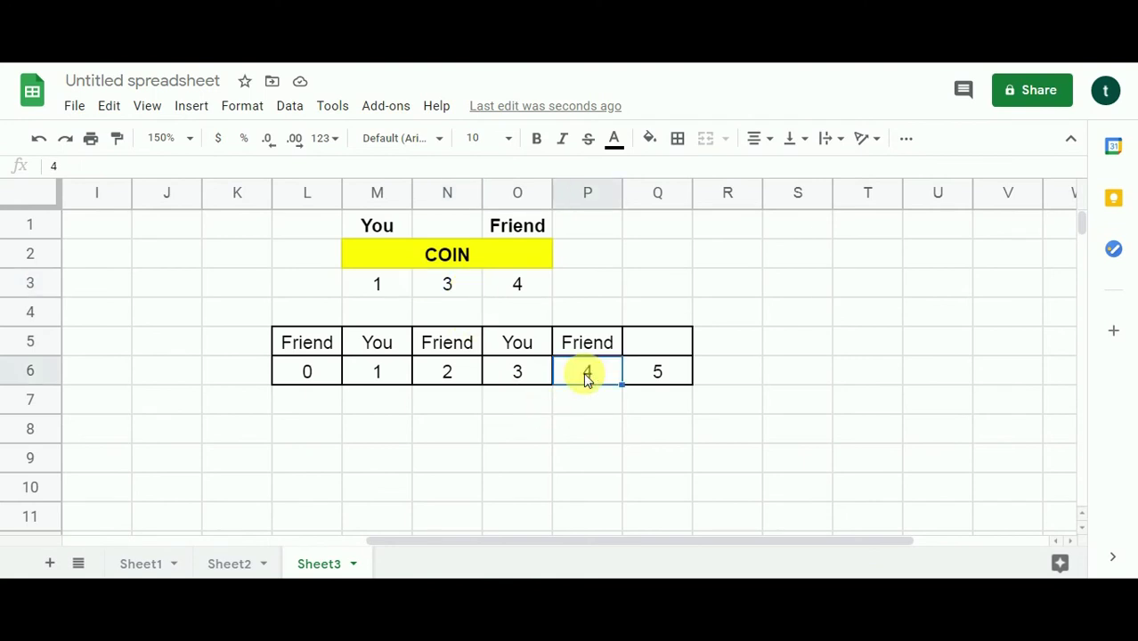
click(355, 373)
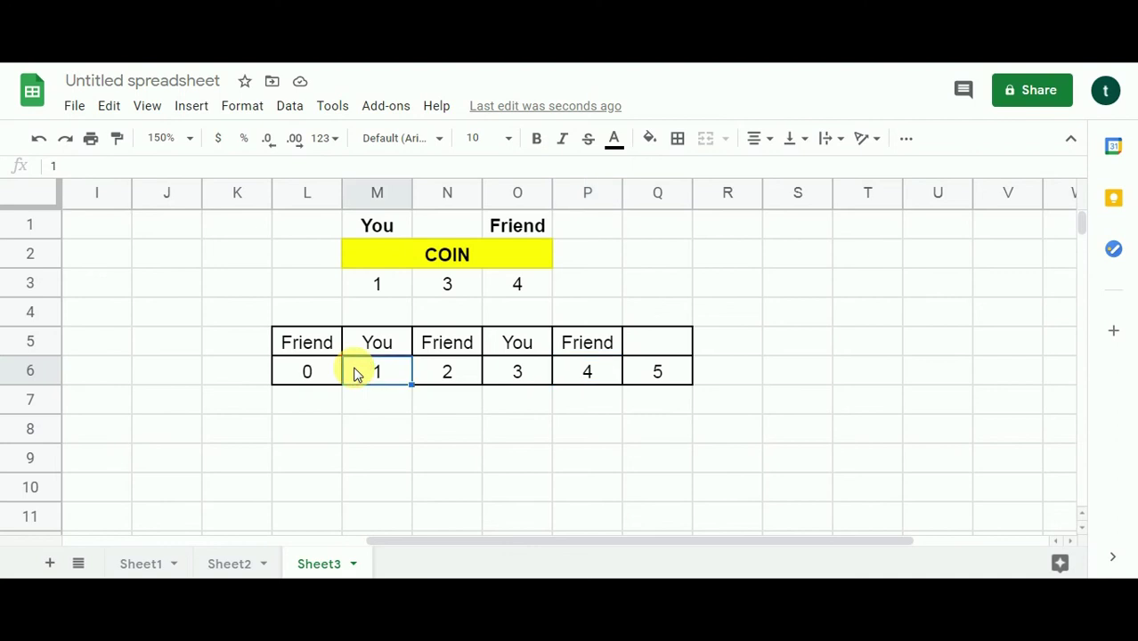
click(359, 347)
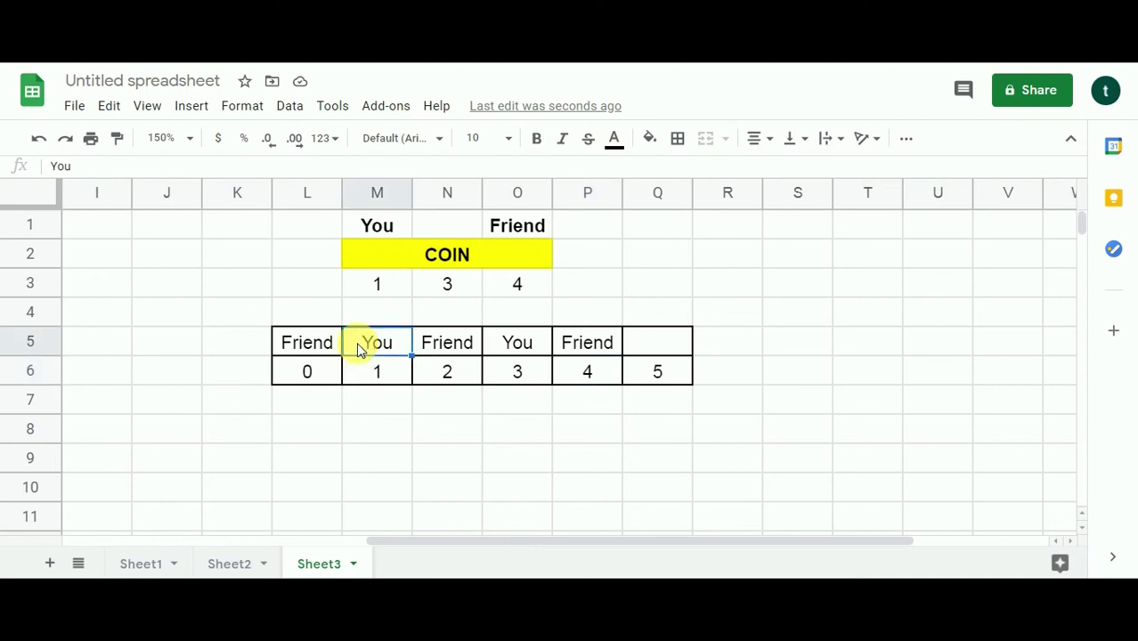
click(603, 353)
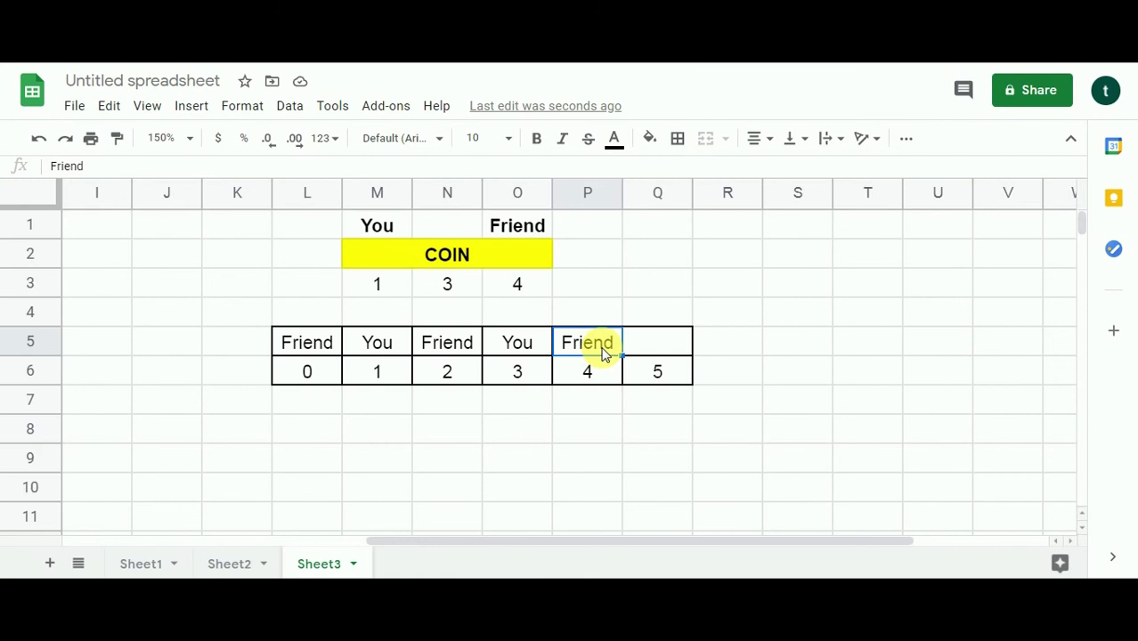
Step: Trace the 4-coin case through coin value 4 to the 0-coin result and set its winner in P5 to You
click(504, 294)
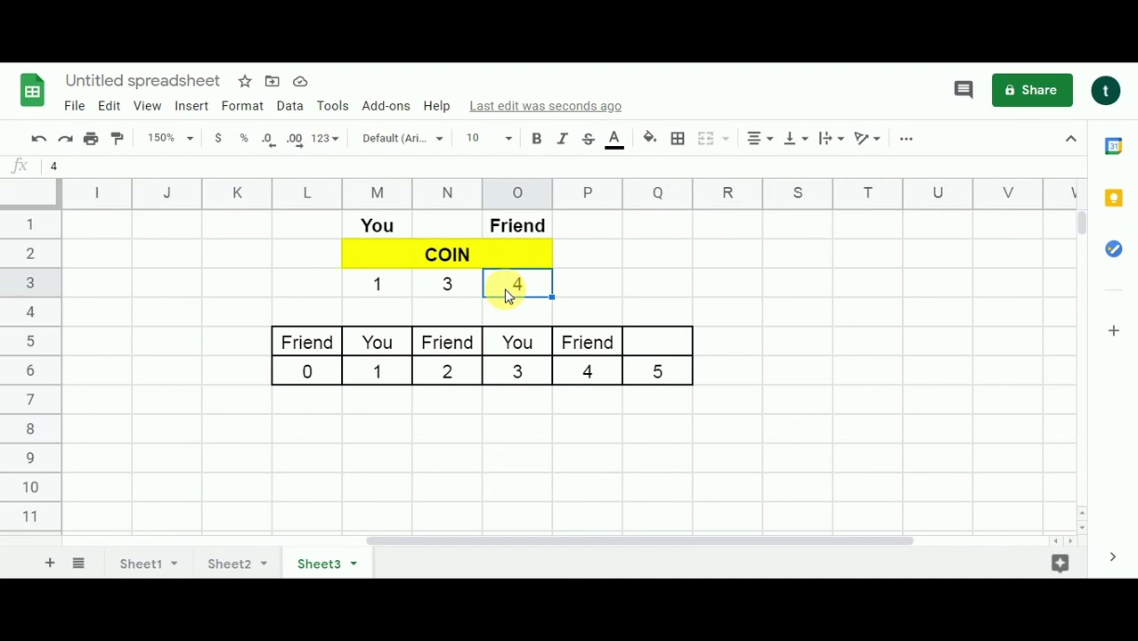
click(579, 380)
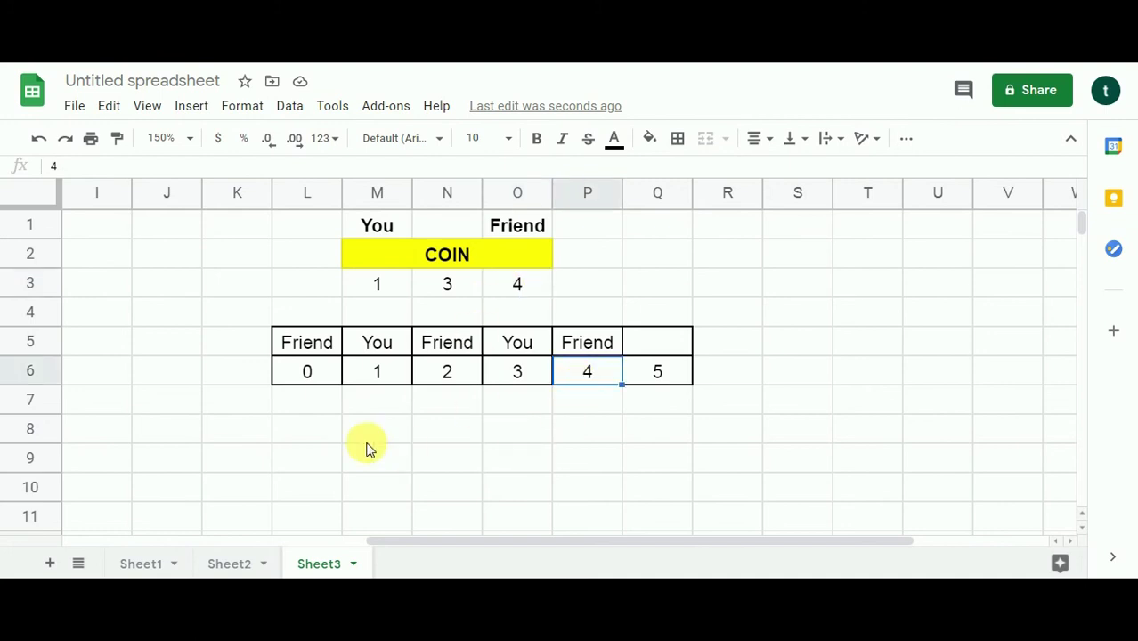
click(296, 374)
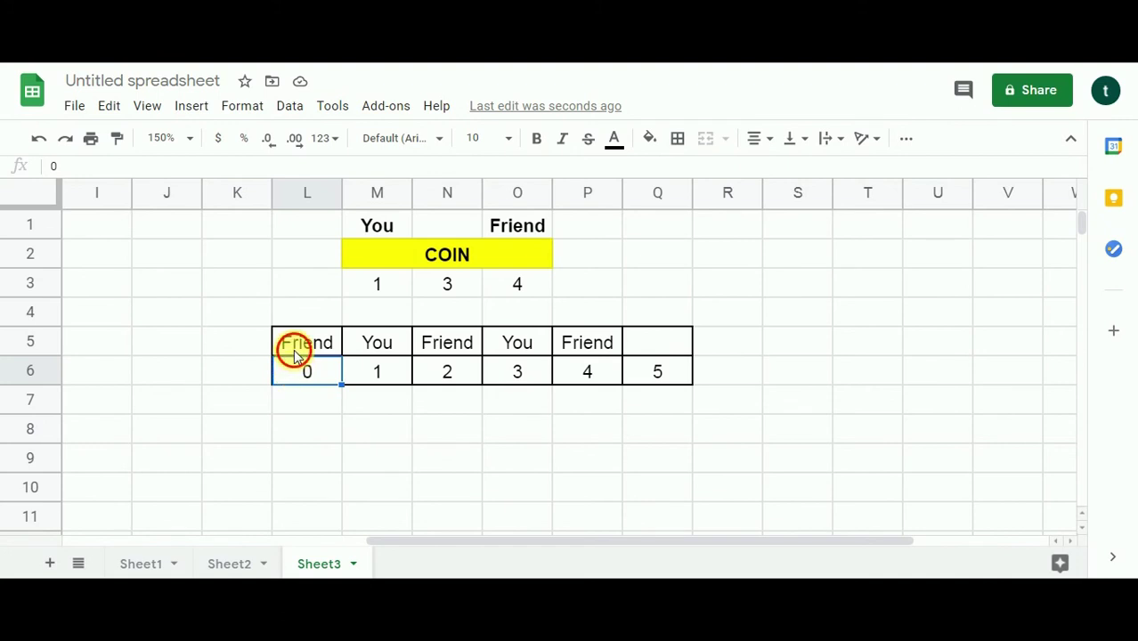
click(297, 353)
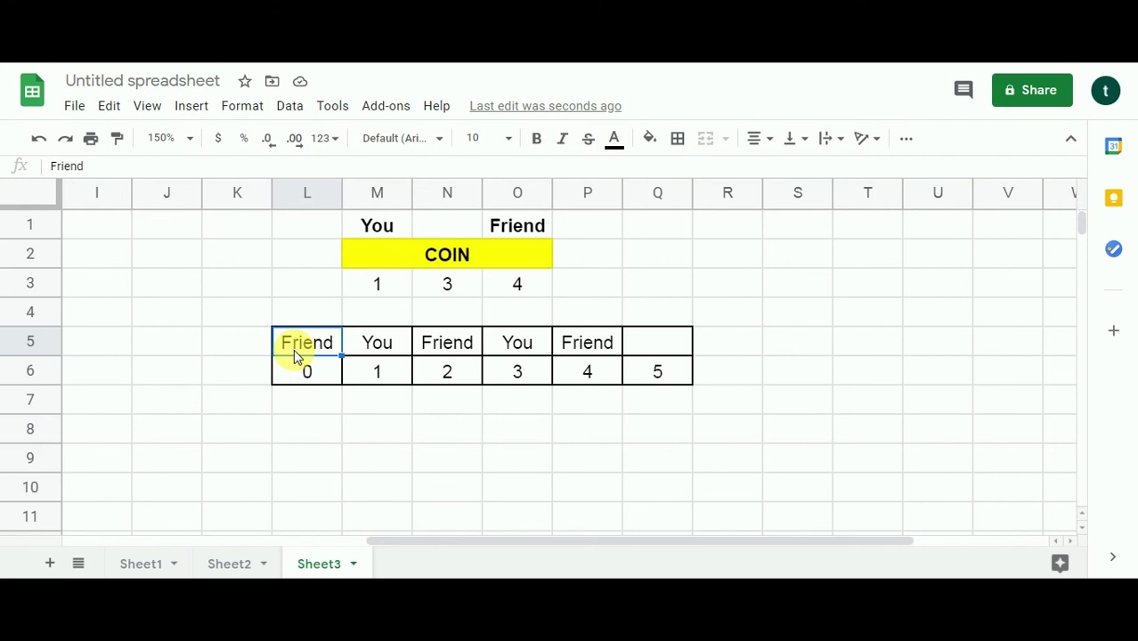
click(609, 347)
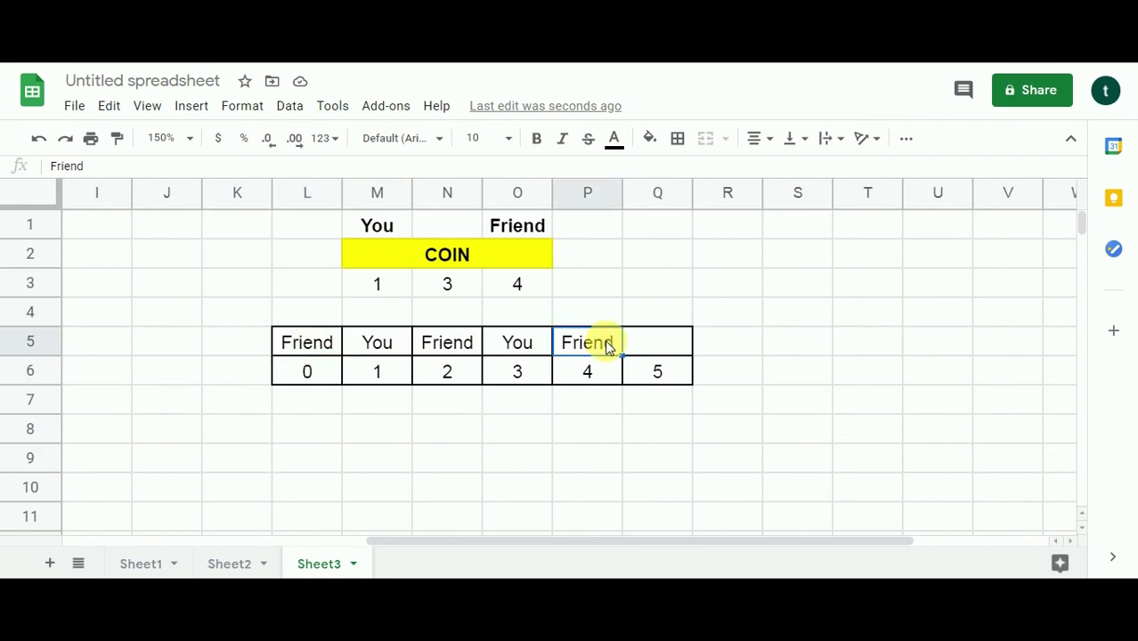
text(You)
key(Tab)
click(603, 340)
click(605, 374)
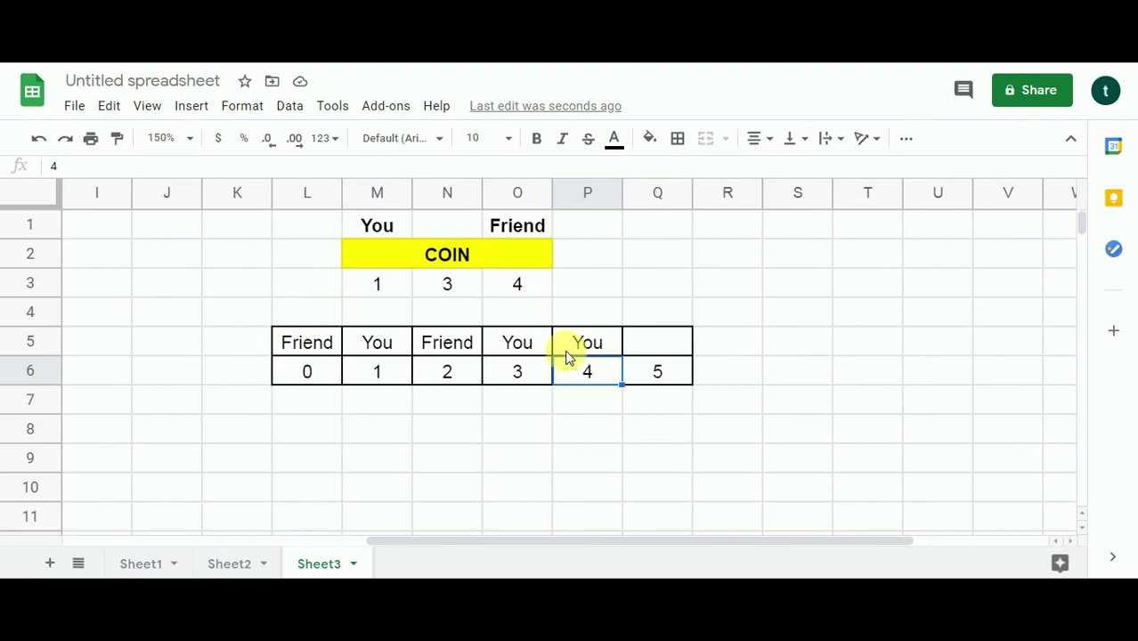
Step: Compare the 5-coin case with coin values M3:O3, trace coin value 1 to the 4-coin result, and enter Friend in Q5
click(652, 379)
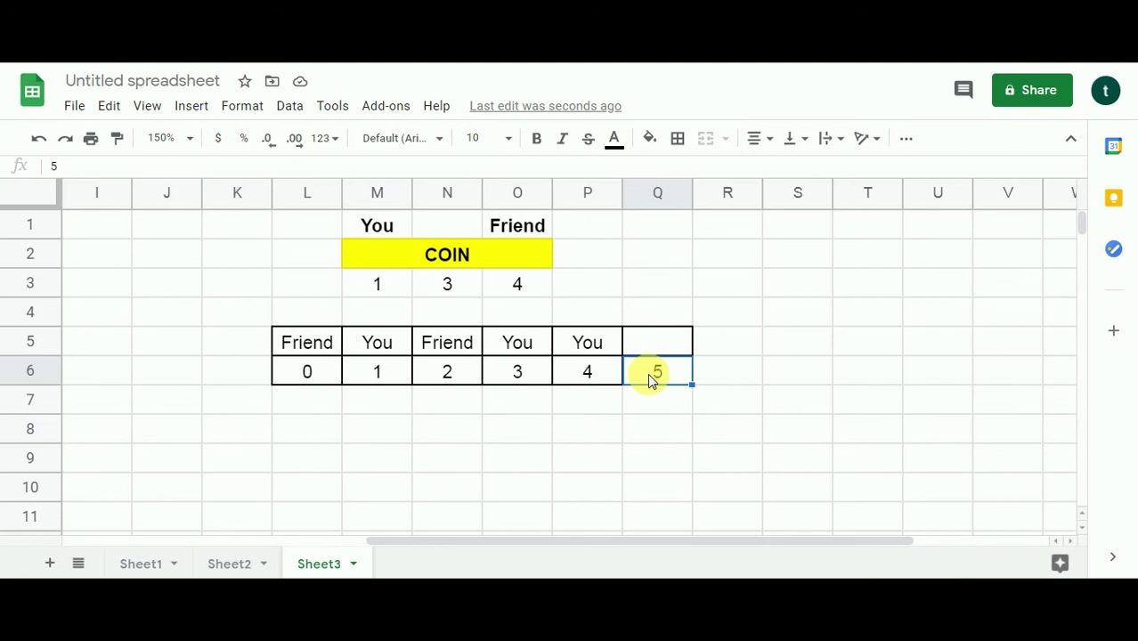
drag(390, 292, 515, 292)
click(399, 283)
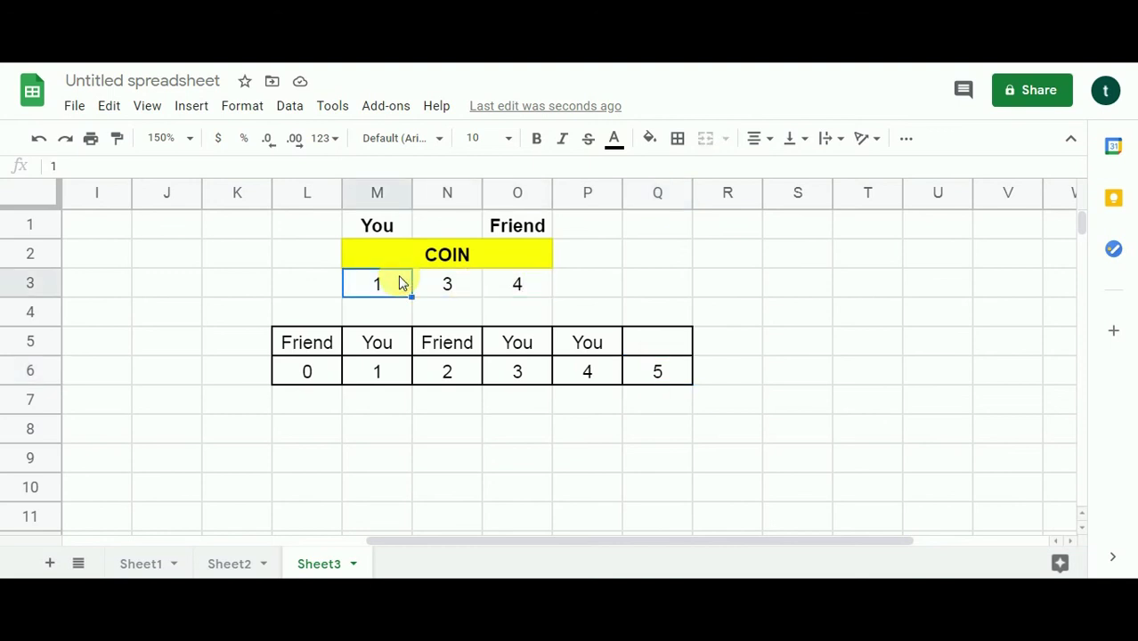
click(636, 371)
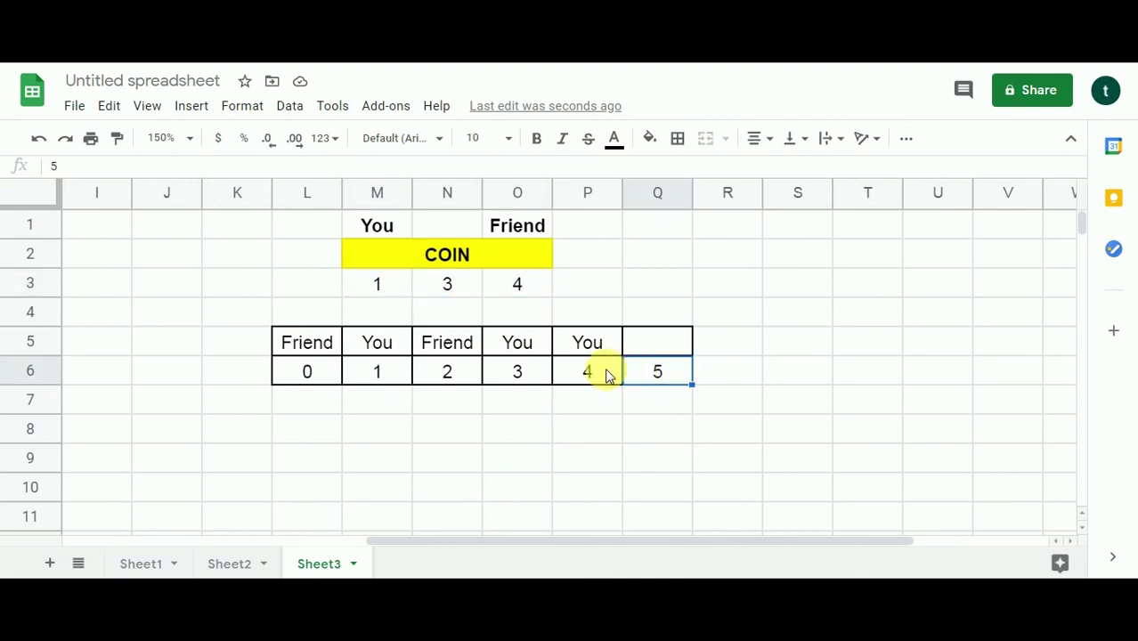
click(608, 376)
click(598, 344)
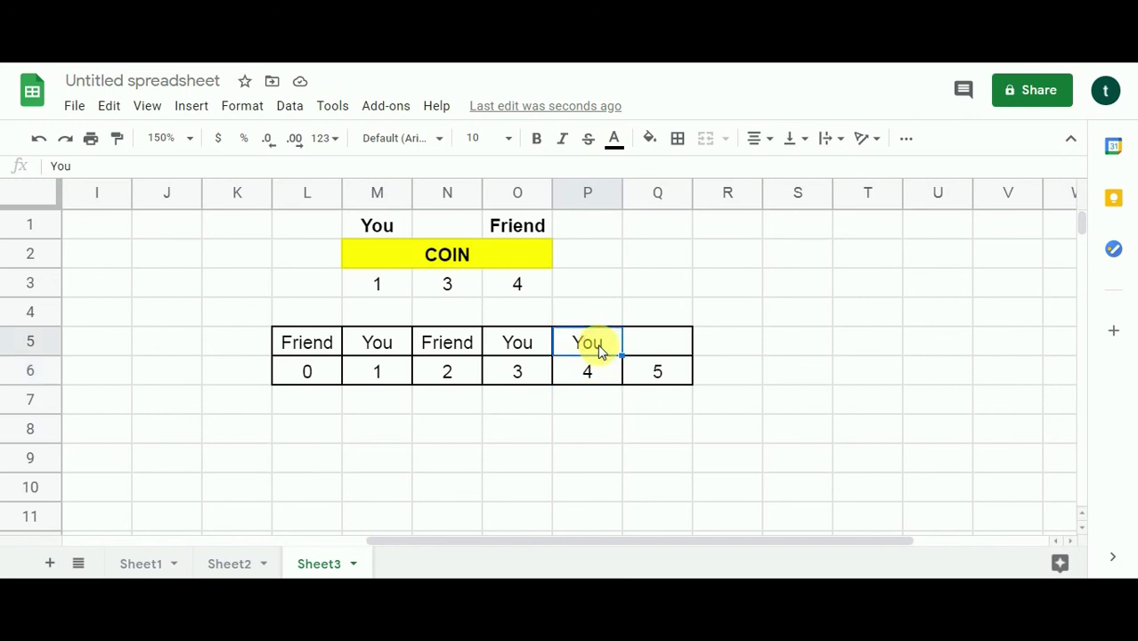
click(640, 344)
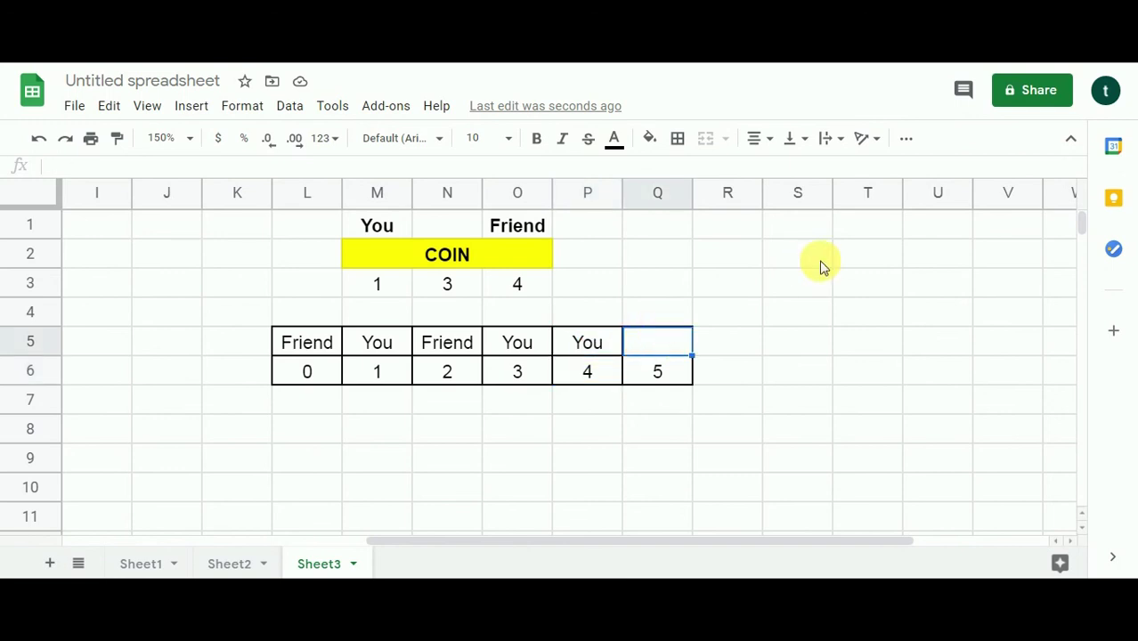
text(Friend)
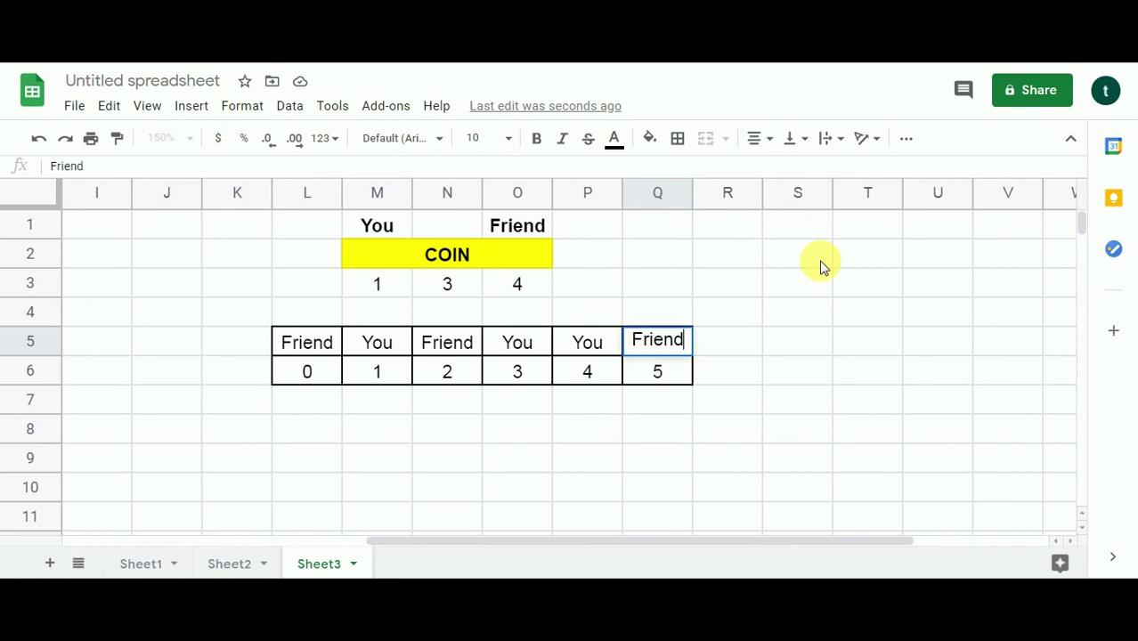
key(Tab)
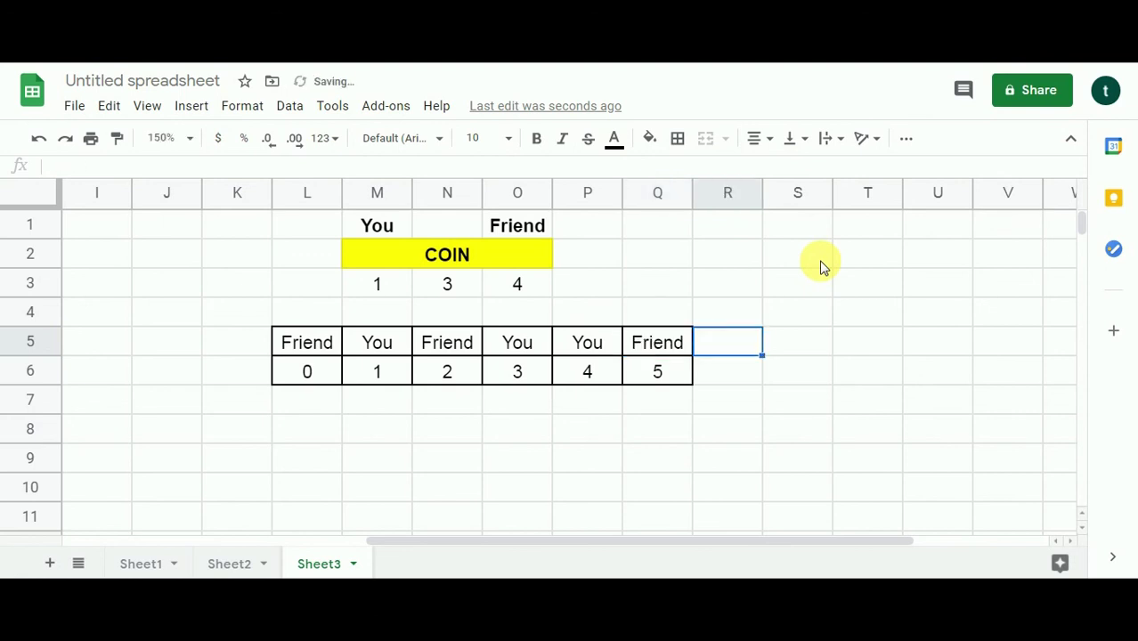
Step: Trace the 5-coin case through coin value 3 to the 2-coin result in N5 and set its winner in Q5 to You
click(453, 290)
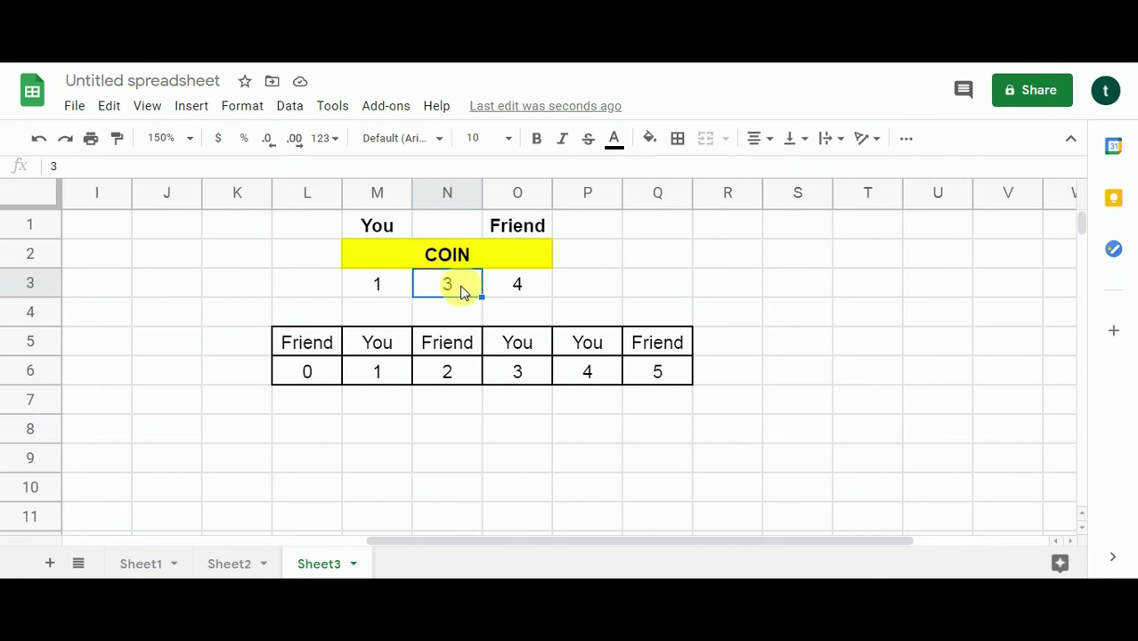
click(650, 372)
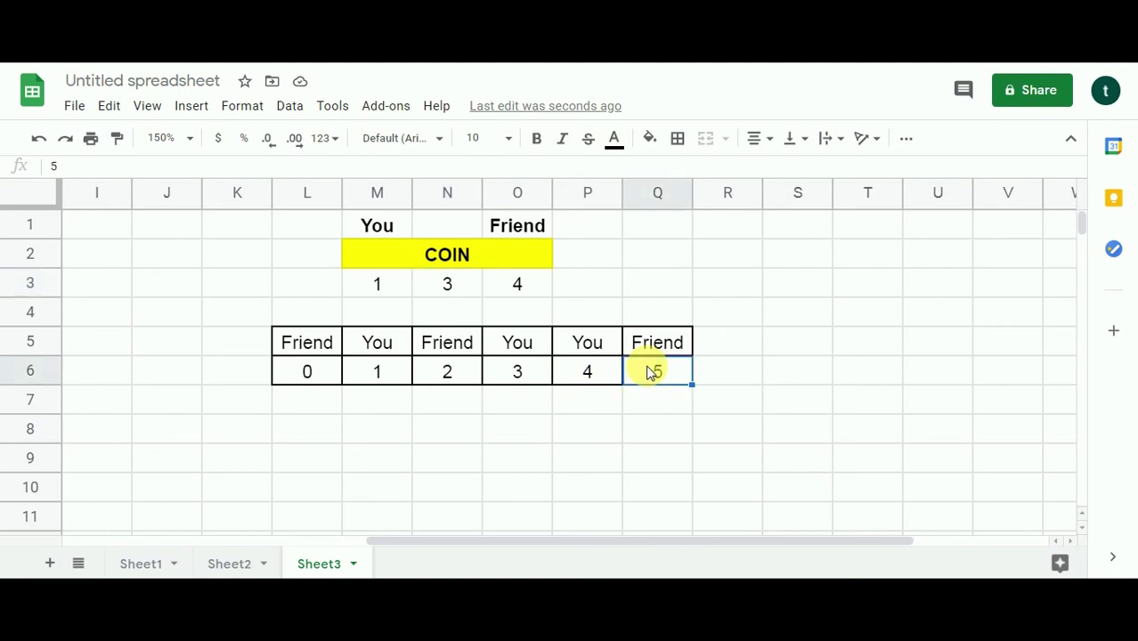
click(445, 369)
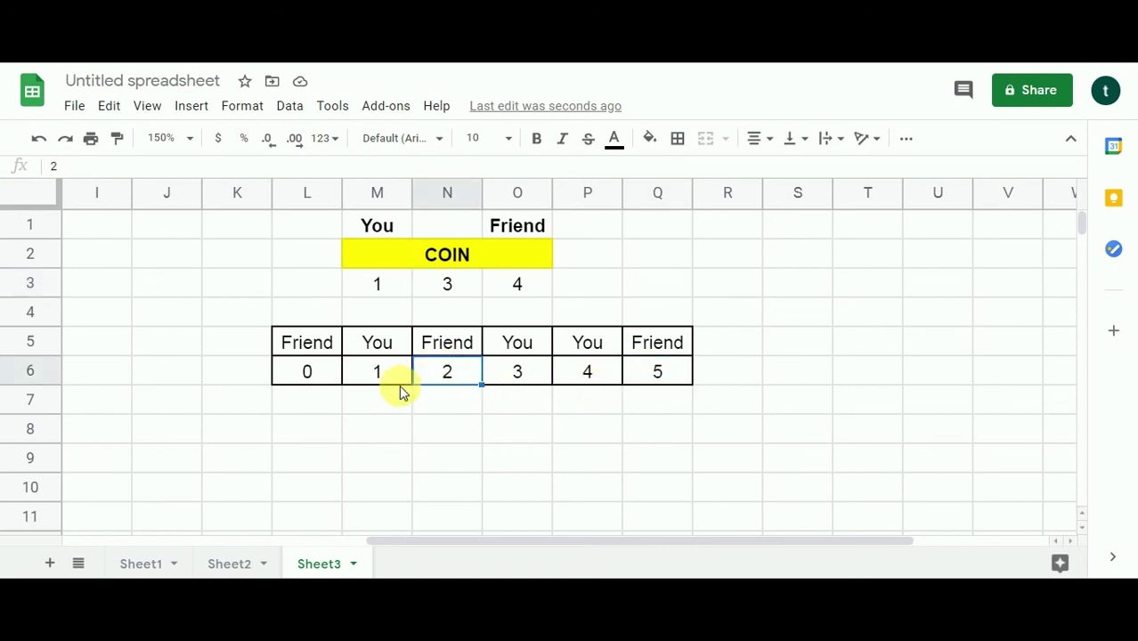
click(445, 342)
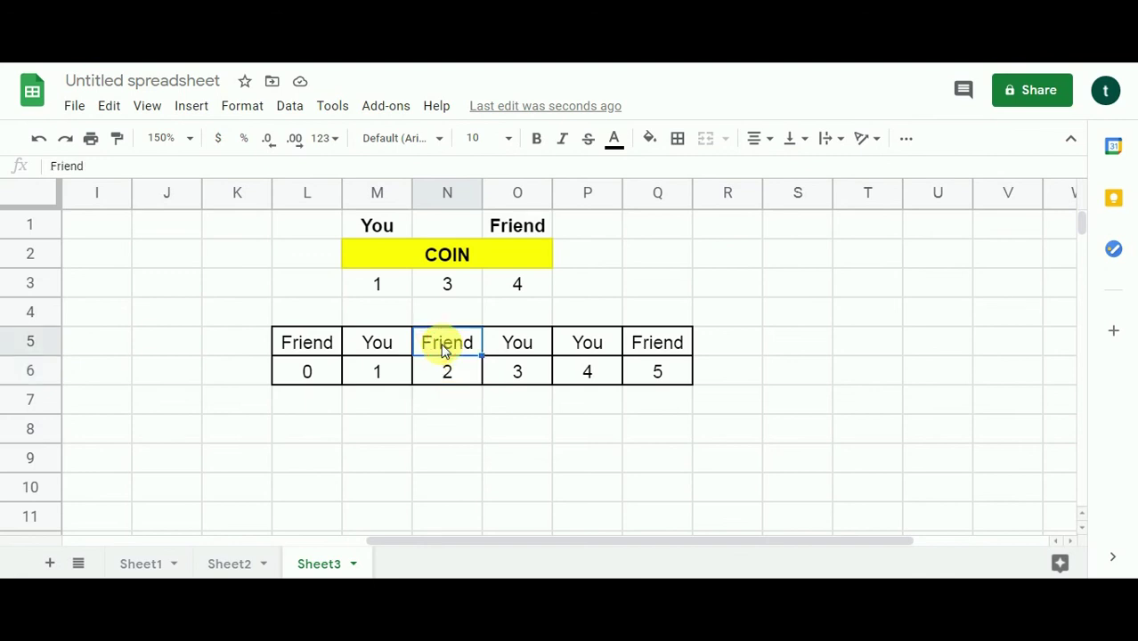
click(659, 342)
text(You)
key(Tab)
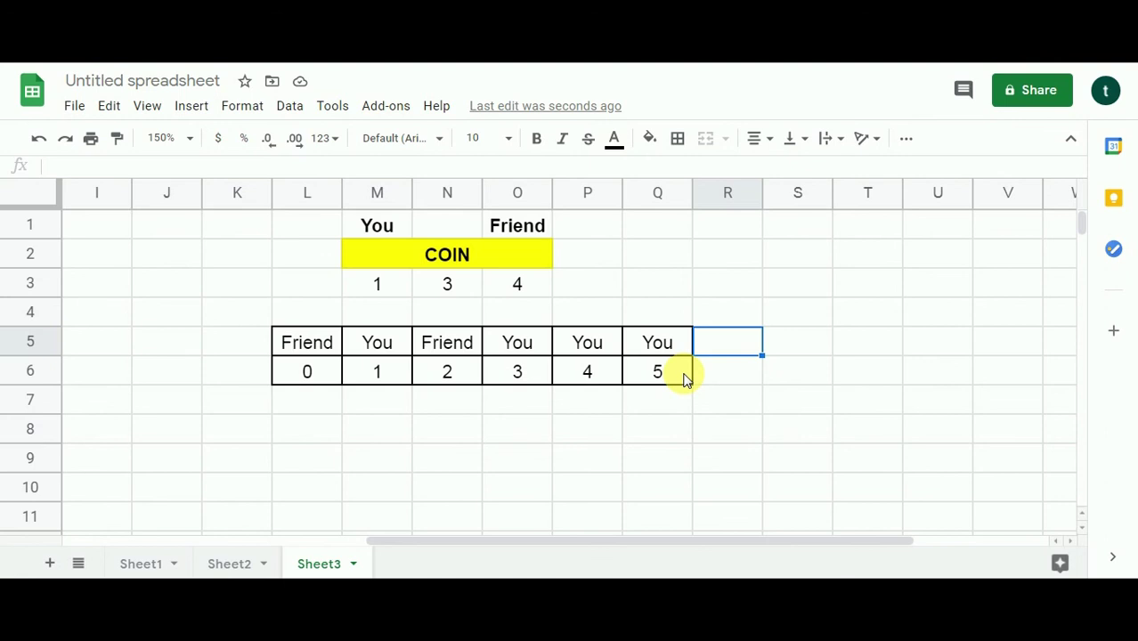
Step: Recheck the 5-coin case in Q6 against coin value 1 in M3
click(391, 297)
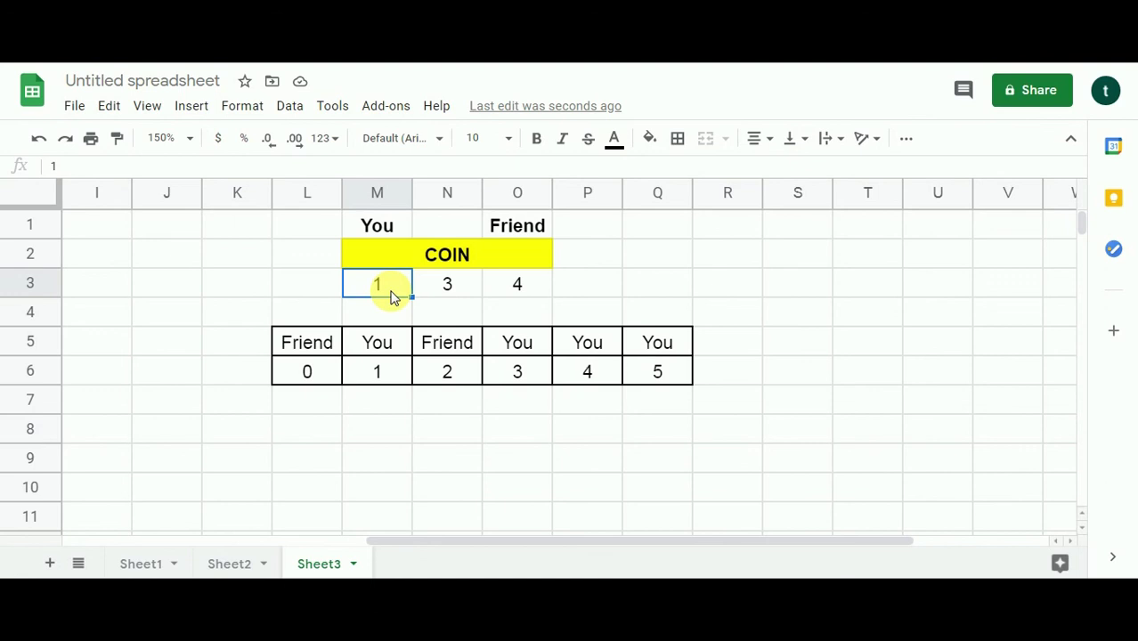
click(643, 373)
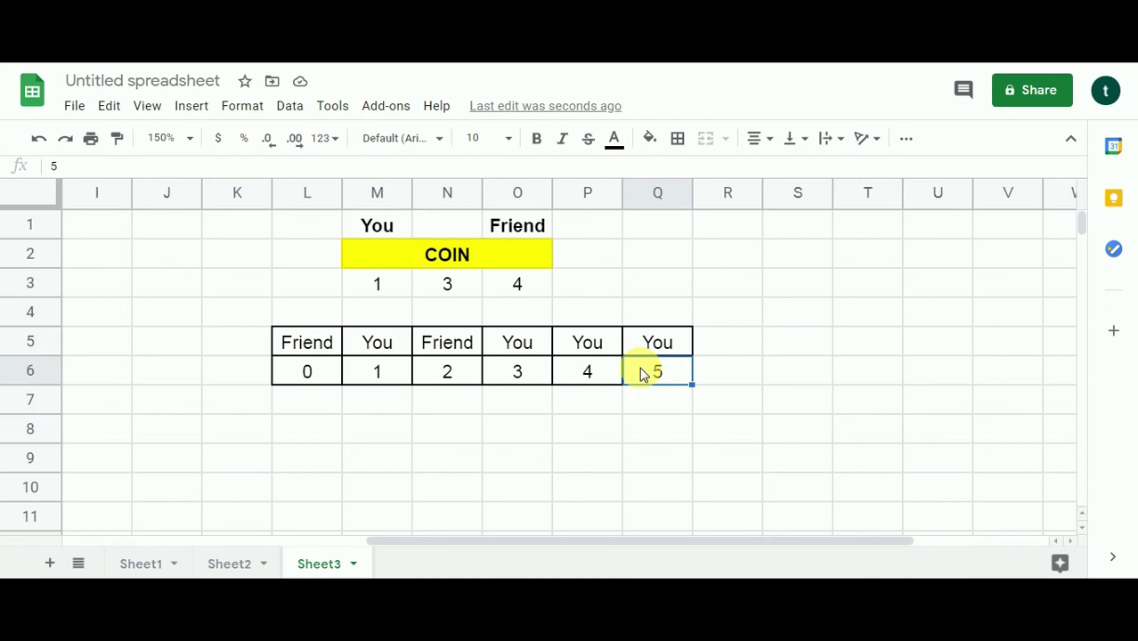